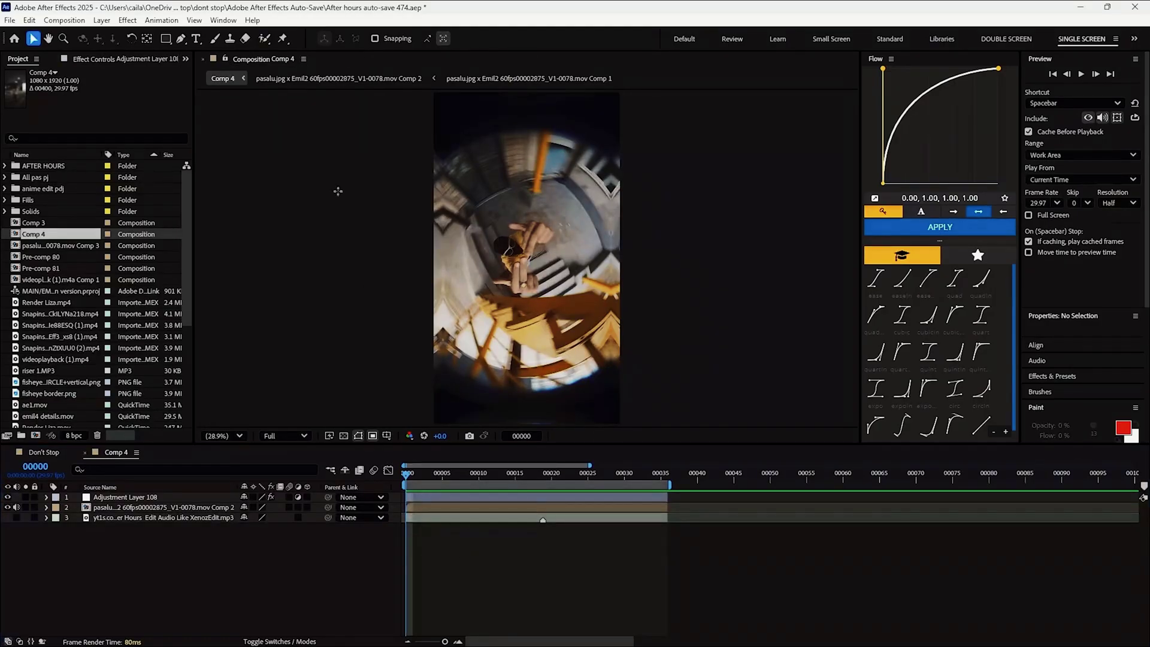
Paint a Roto Brush outline over the person on the pasalu clip and set matte Contrast to 0
click(263, 40)
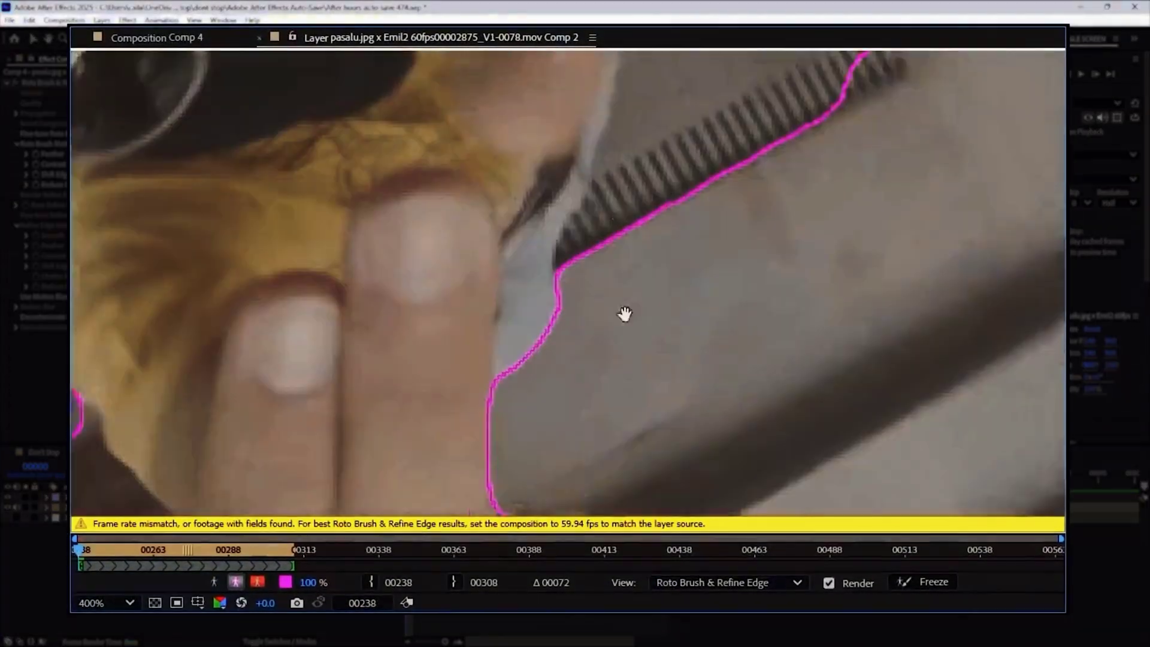
drag(665, 192, 587, 539)
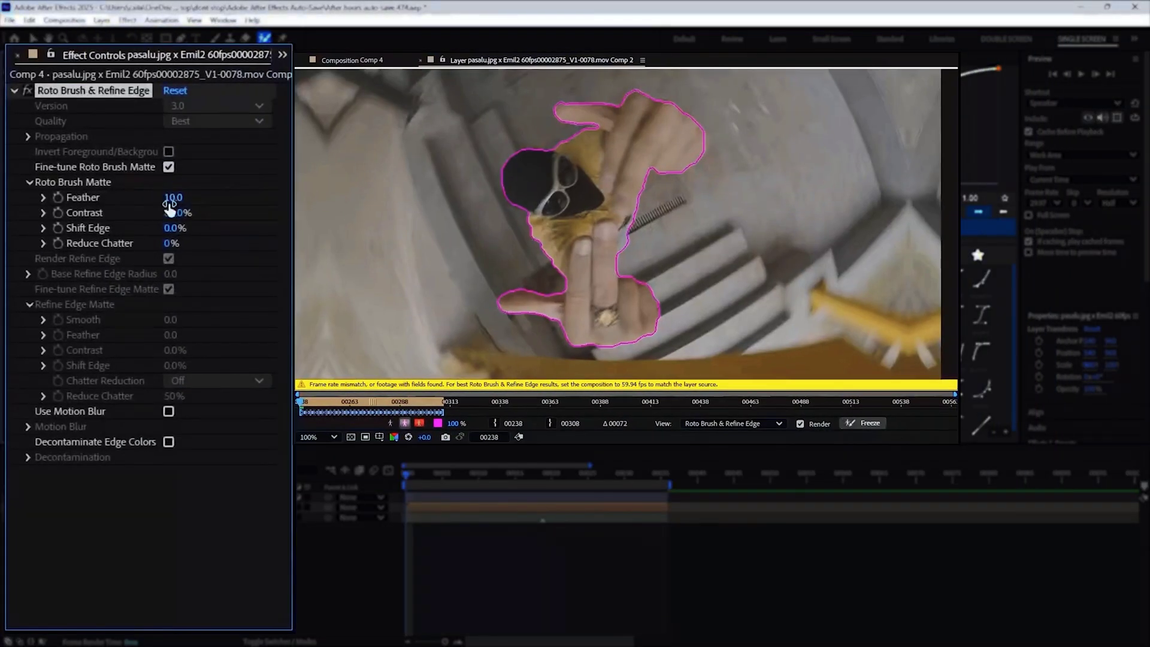
click(179, 214)
text(0)
click(222, 187)
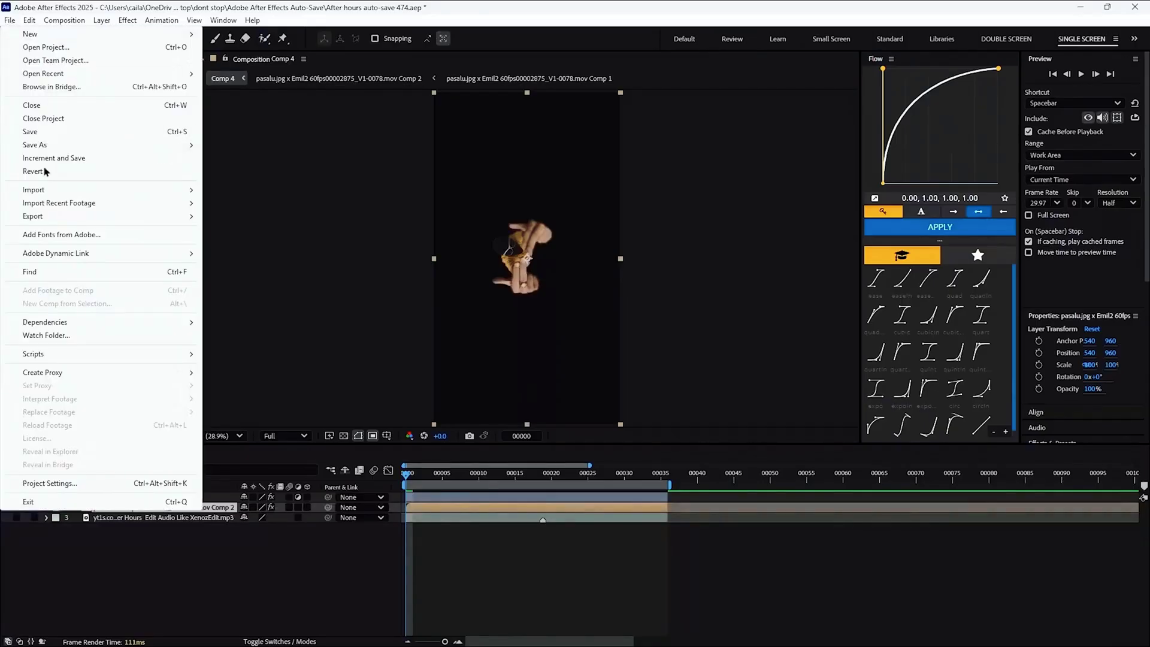
Queue Comp 4 with QuickTime output and RGB + Alpha channels, then render it
mouse_move(48, 224)
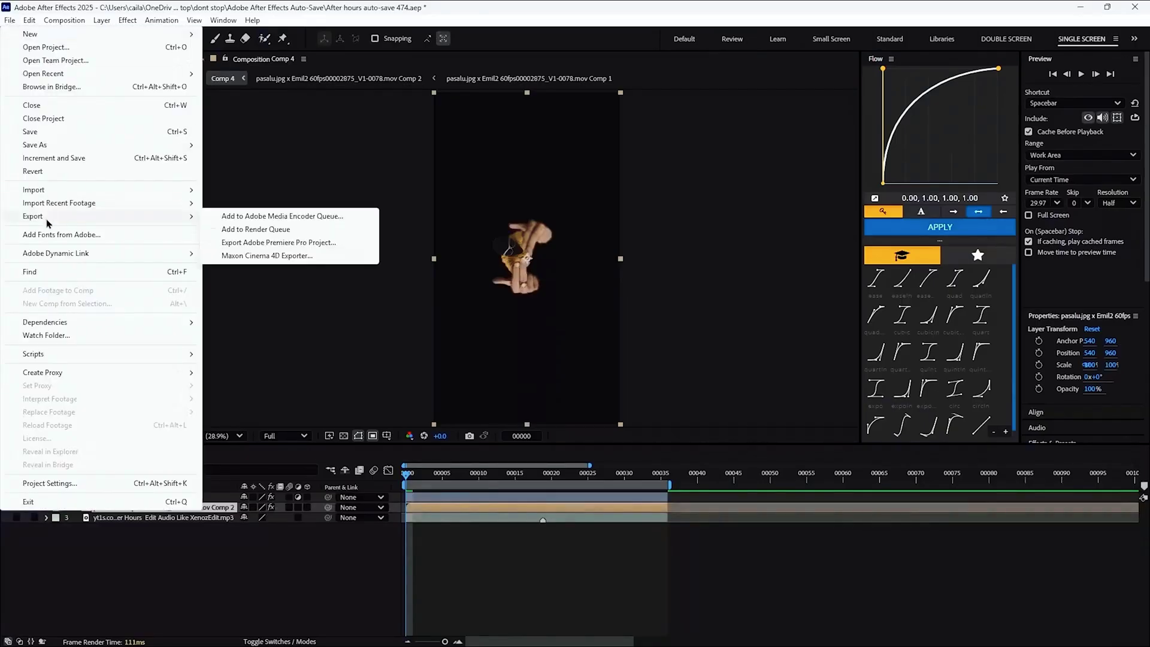
click(241, 228)
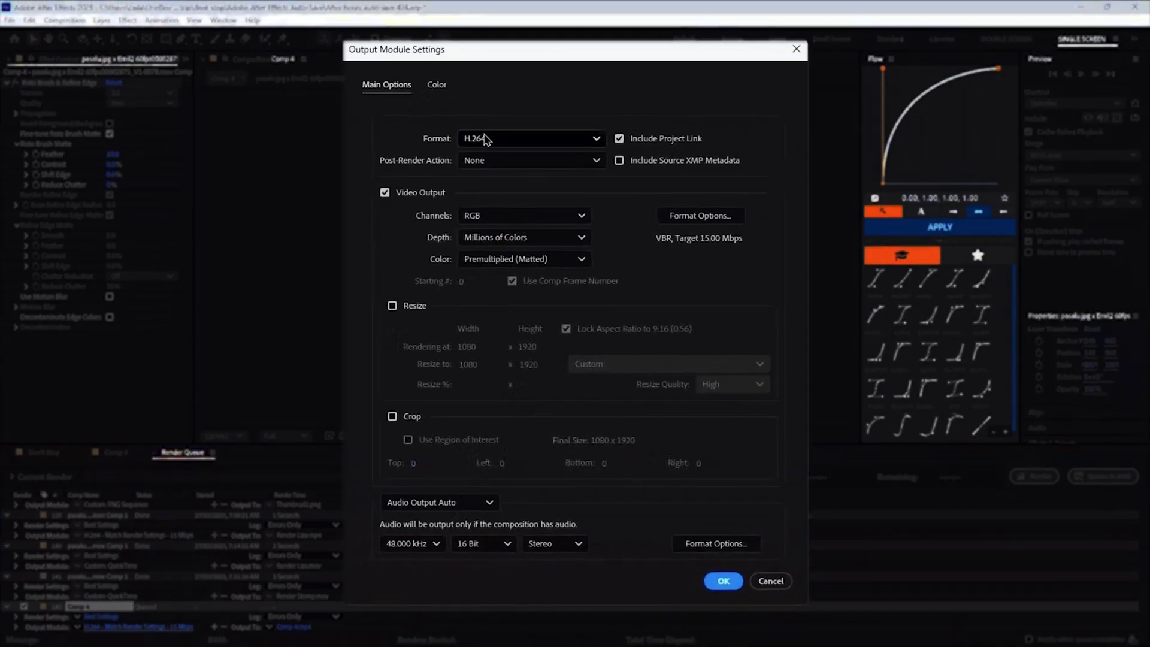
click(486, 140)
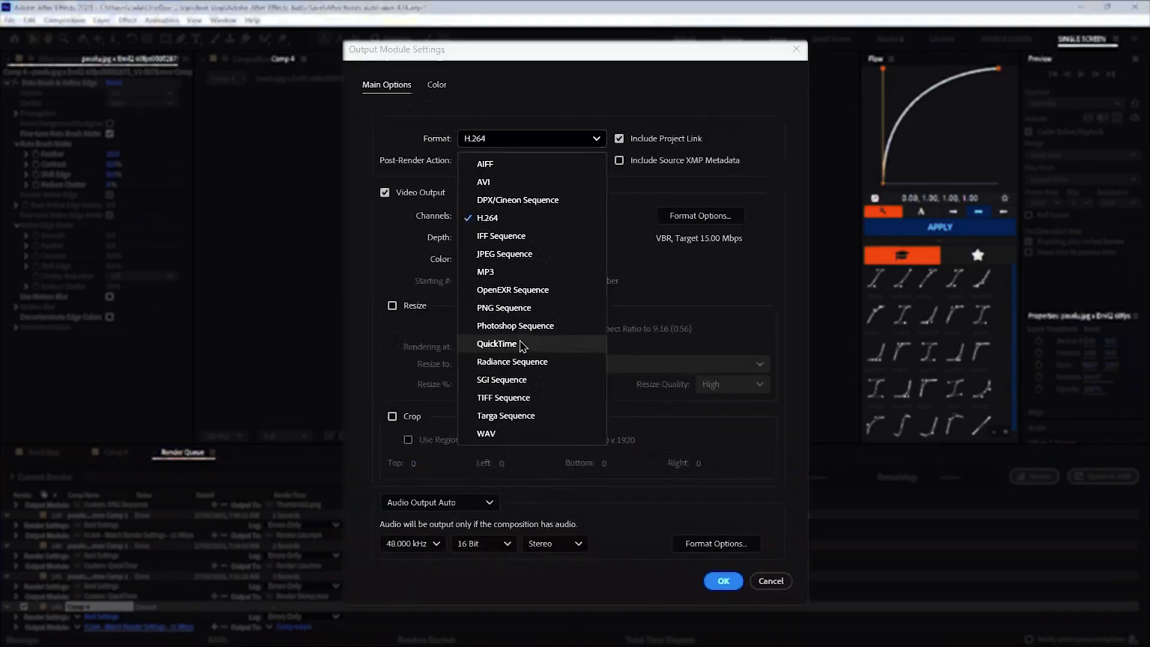
click(497, 343)
click(525, 216)
click(512, 276)
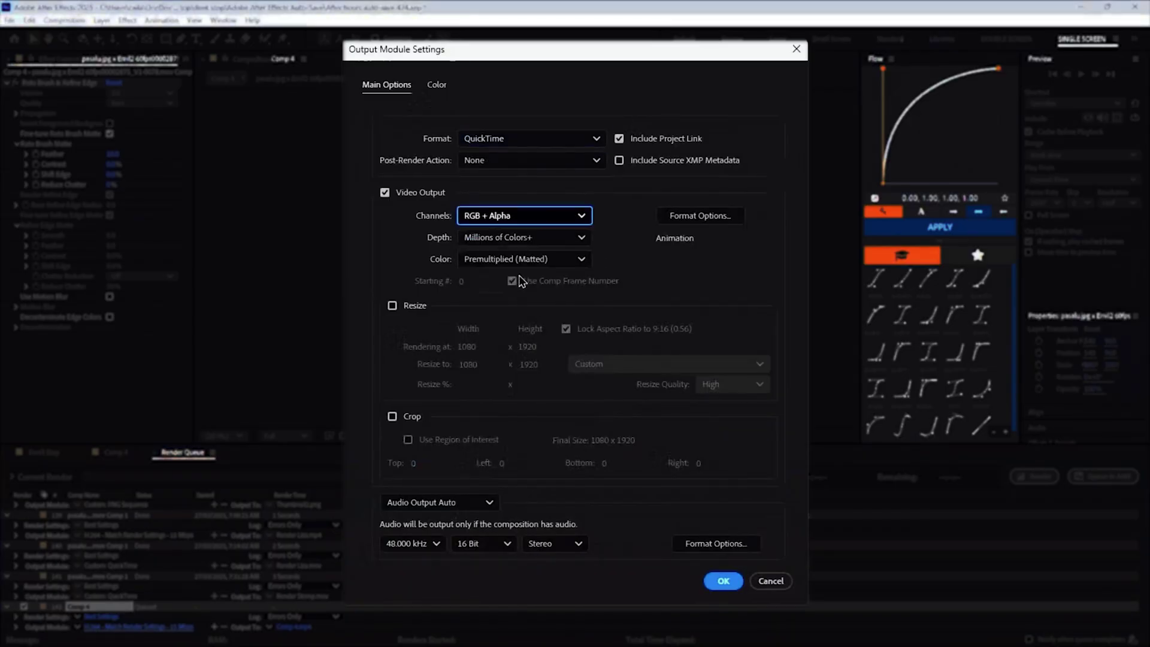
click(723, 581)
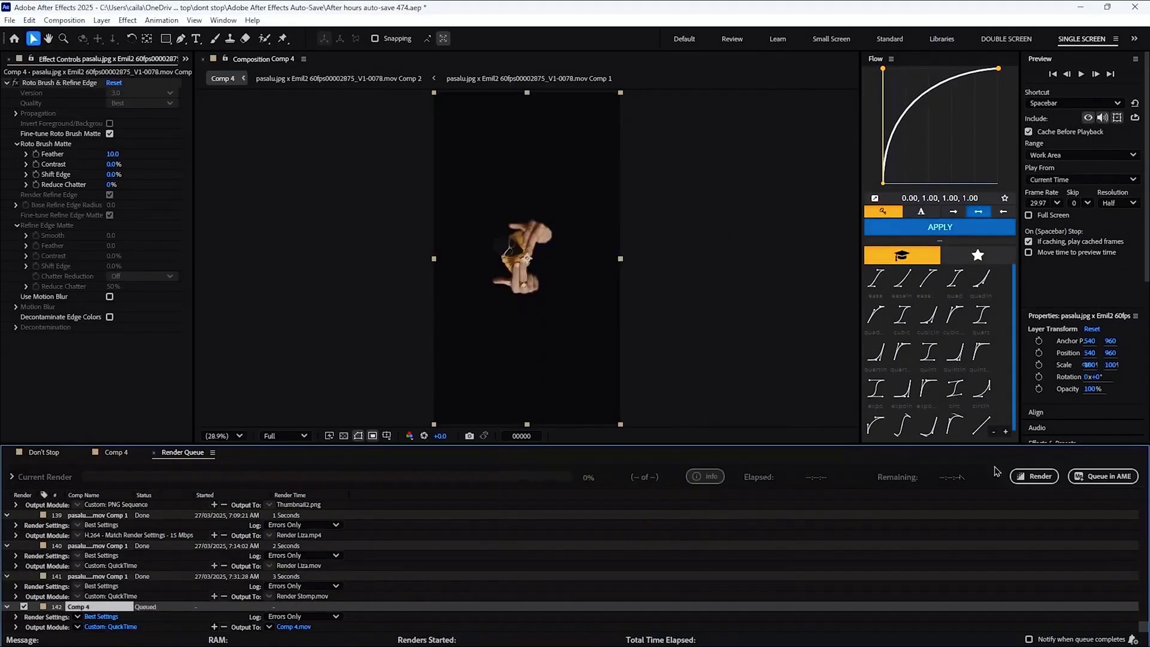
click(1038, 478)
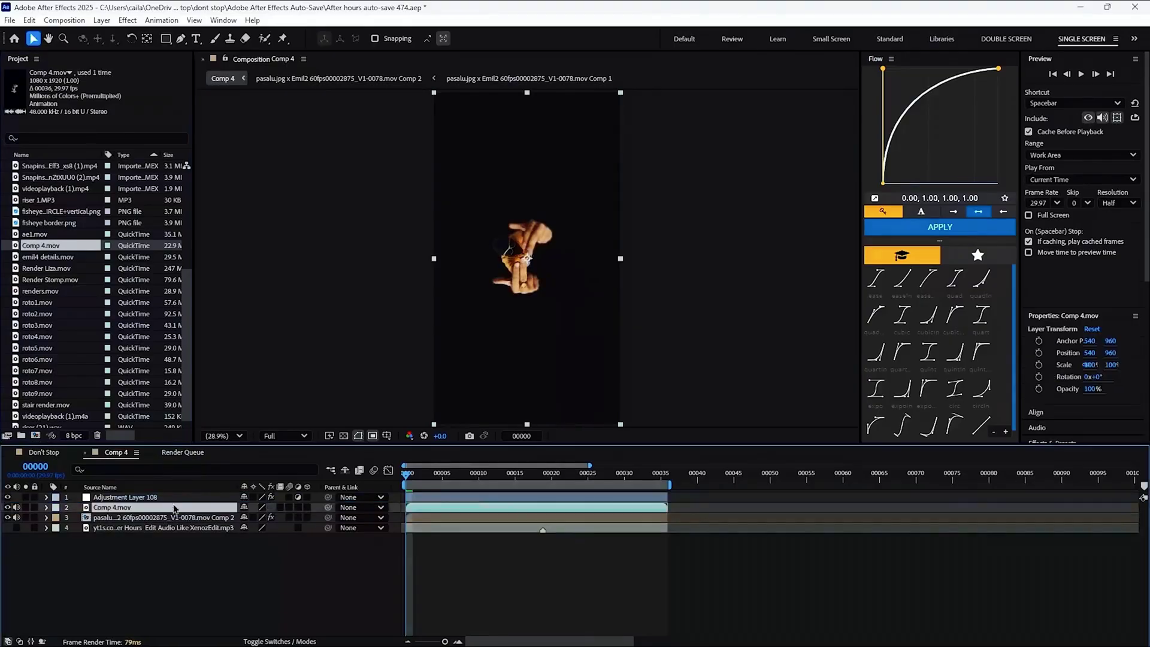
Delete the Roto Brush & Refine Edge effect from the pasalu layer and make the layer visible again
drag(414, 474, 442, 474)
click(436, 519)
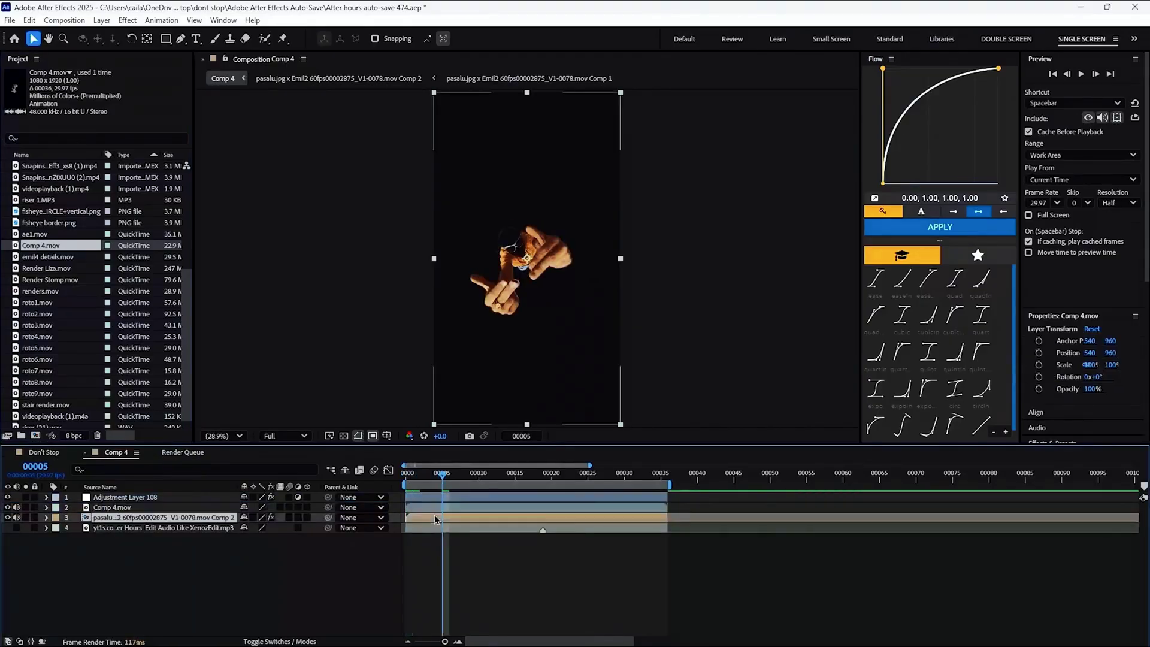
key(e)
click(124, 529)
key(Delete)
click(166, 548)
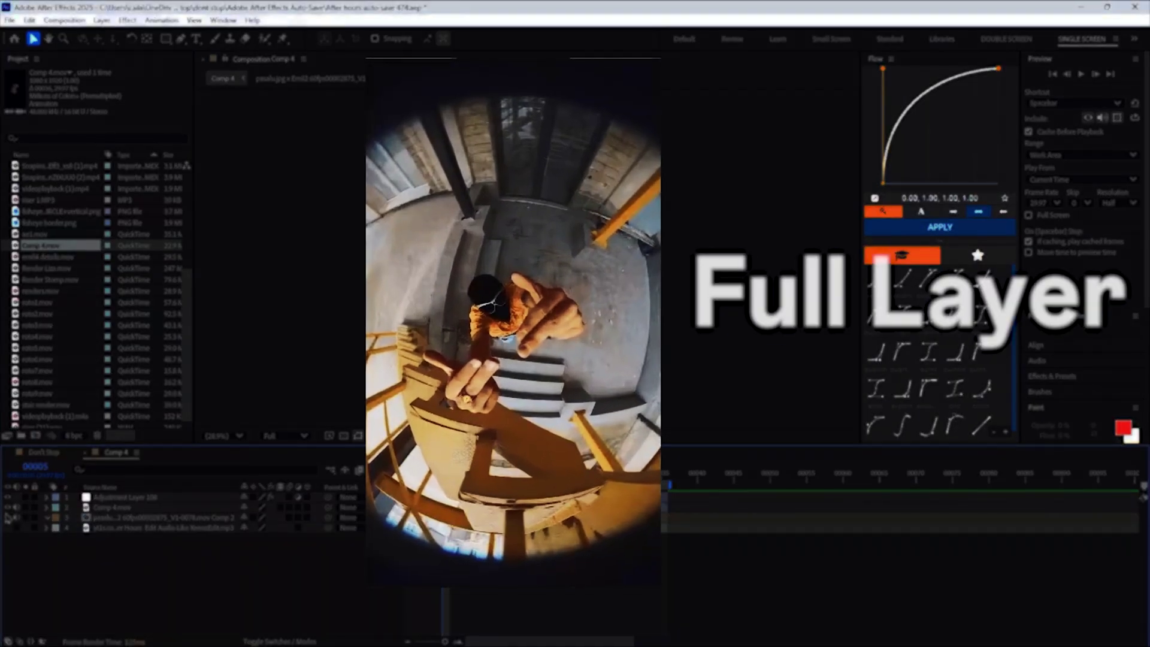
click(8, 517)
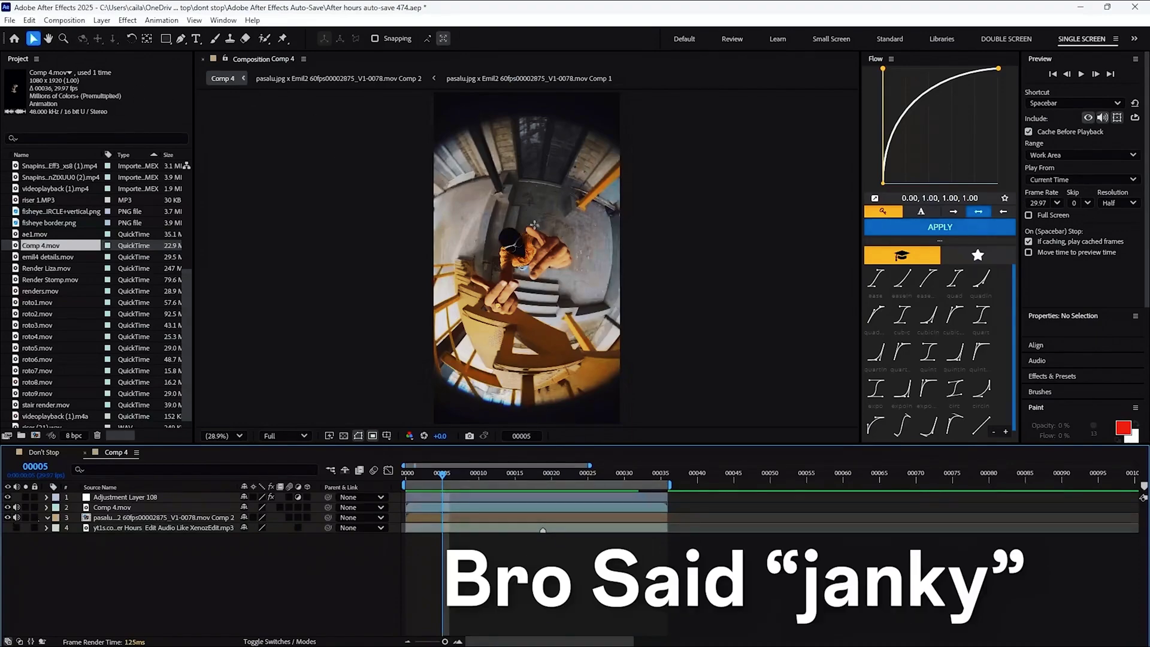
click(462, 518)
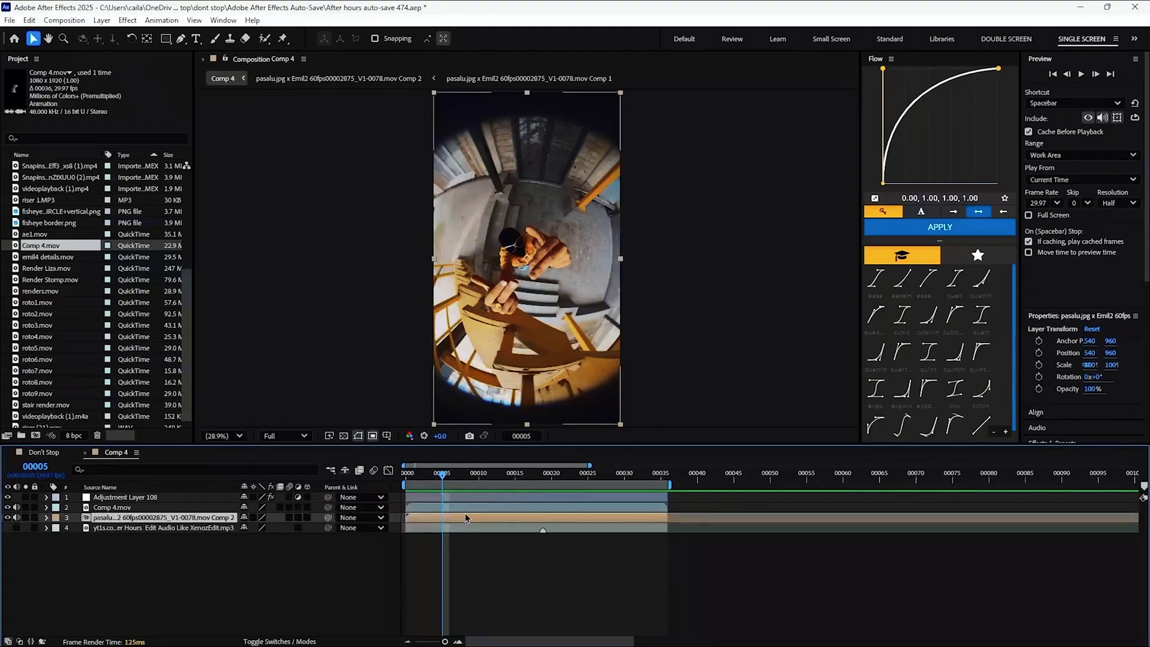
Apply S_WarpFishEye to the pasalu clip via the s_warpfis effect search and preview the warp's opening
key(ctrl+space)
text(s_war)
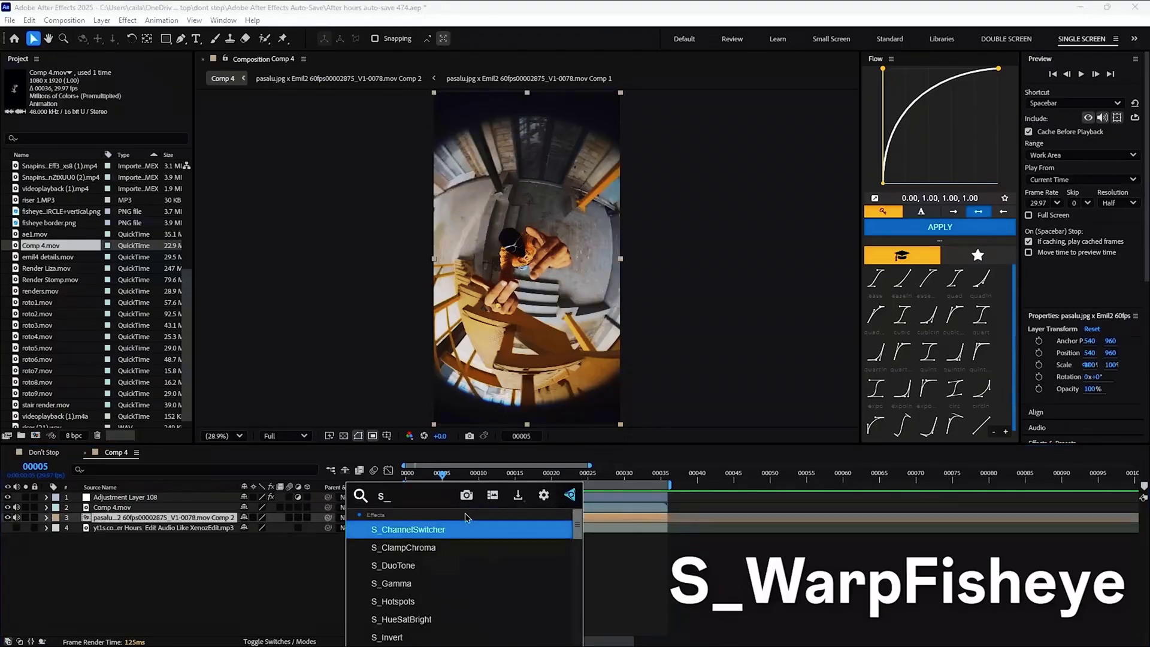
text(pfis)
key(Return)
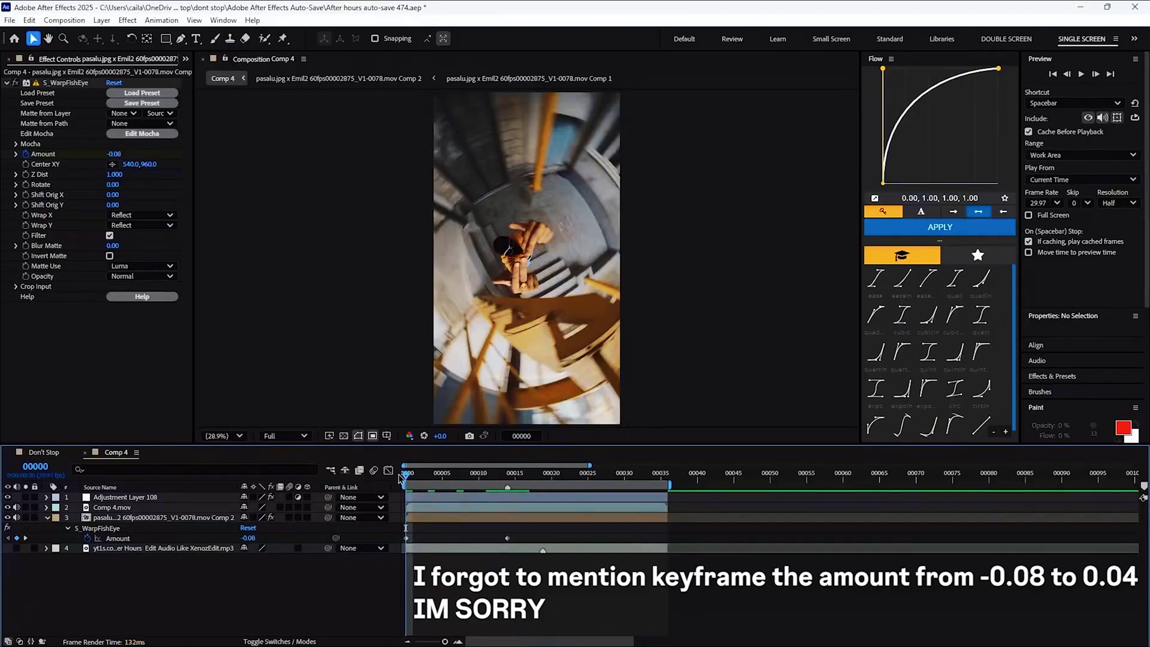
drag(405, 476, 494, 477)
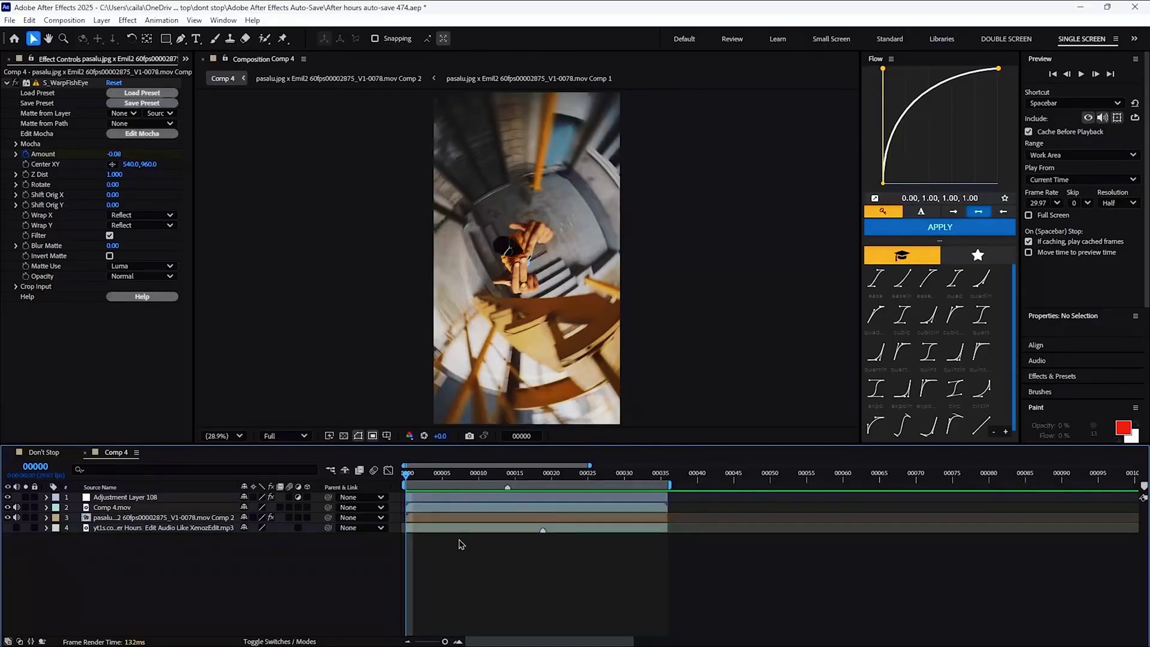
click(457, 516)
Apply S_WarpPuddle to the clip and set Rel Height 1.17 and Phase Speed 0.0
key(ctrl+space)
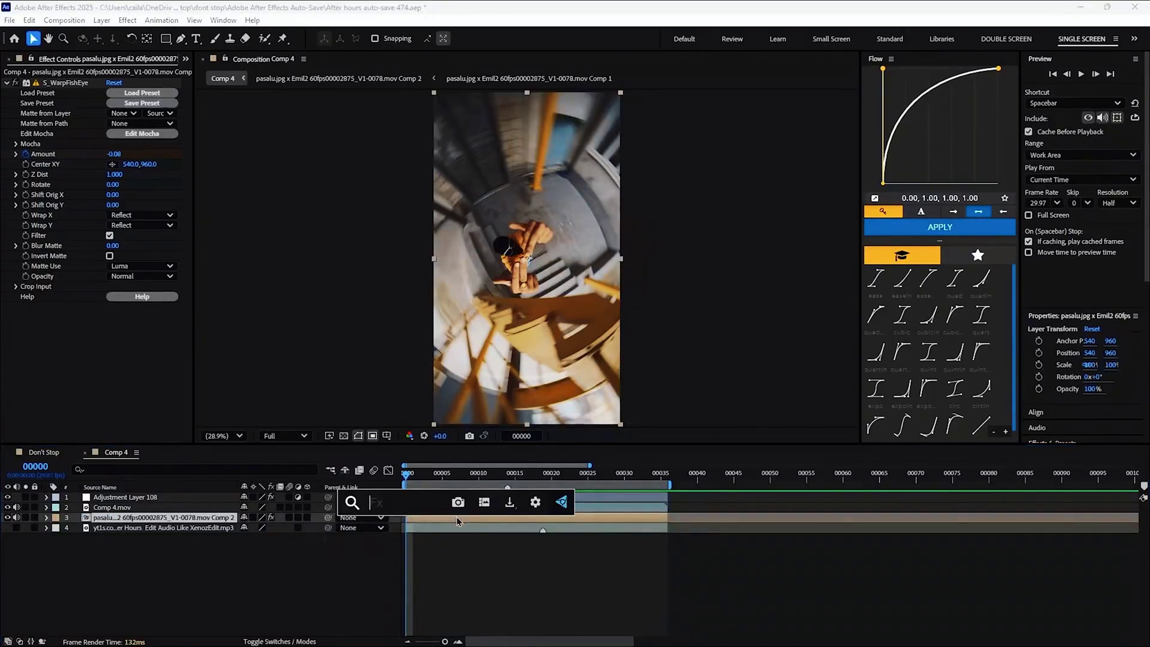
text(s_warp)
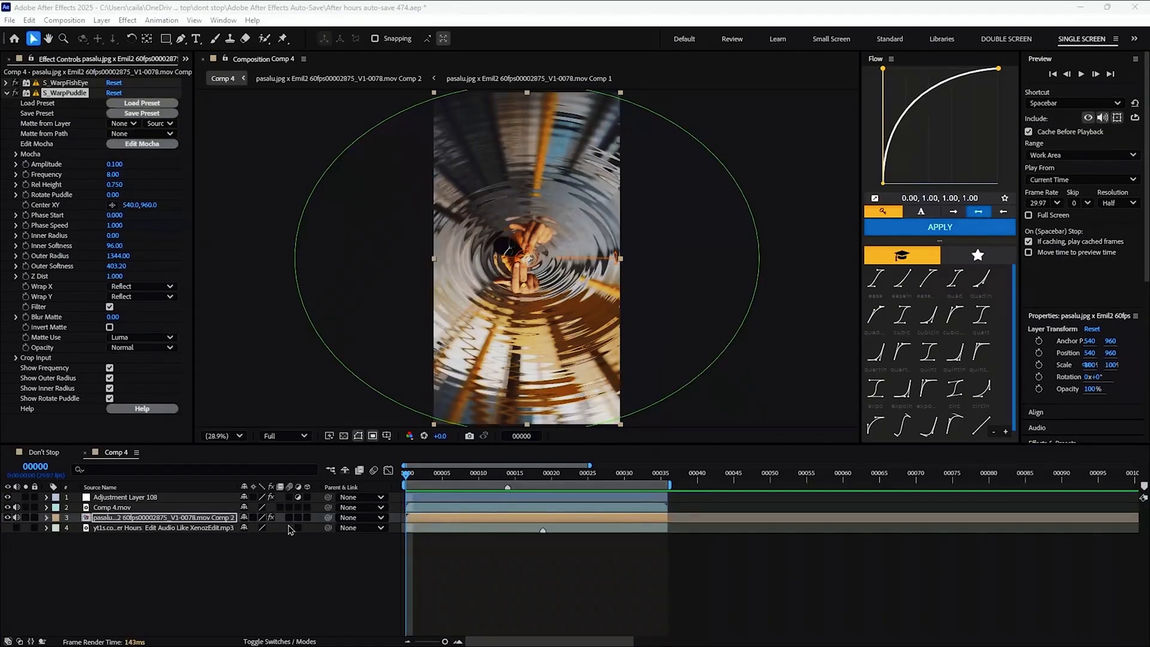
click(348, 550)
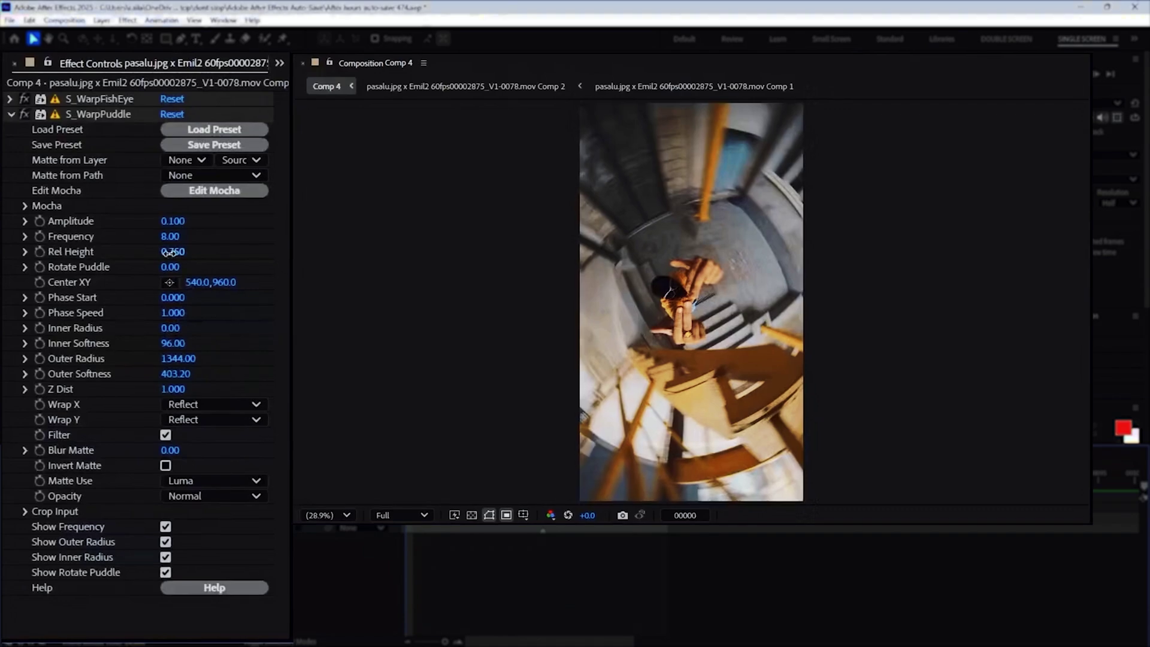
click(169, 252)
text(1.17)
key(Return)
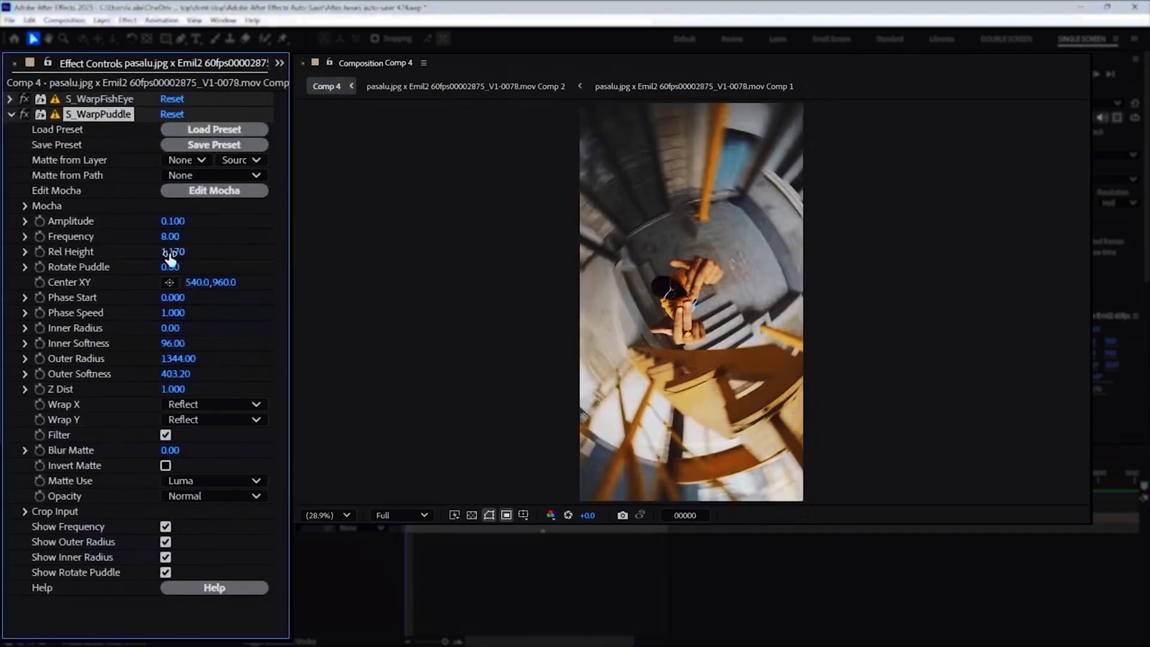
drag(174, 269, 177, 271)
click(173, 312)
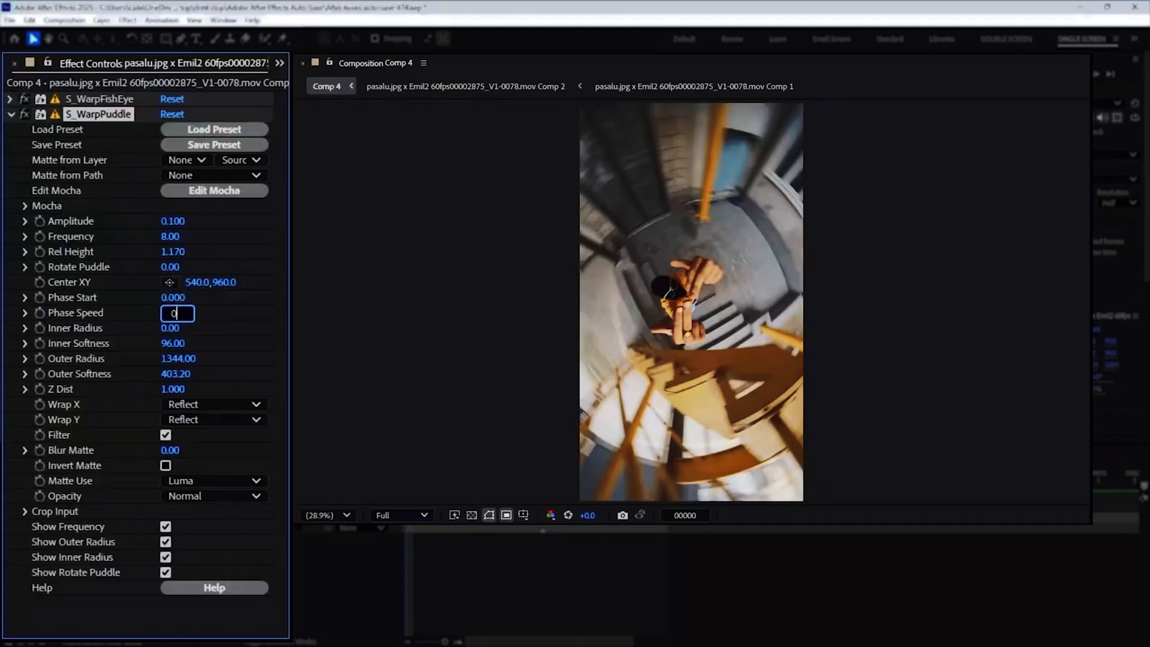
text(0.0)
key(Return)
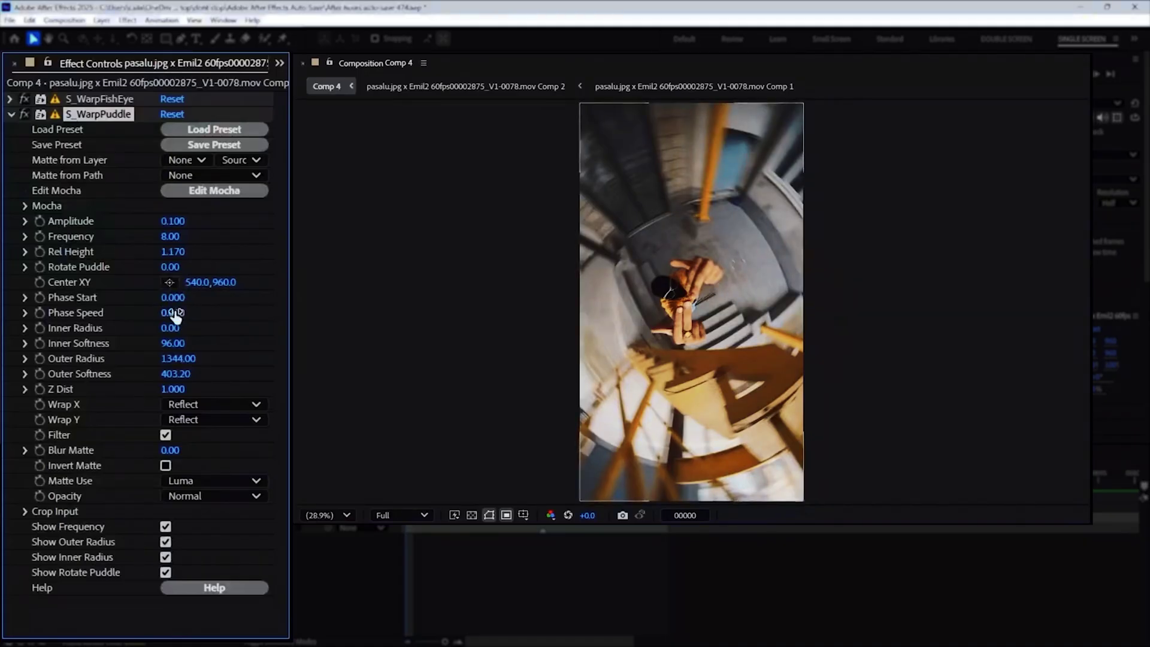
Set S_WarpPuddle Inner Radius to 68 and both Inner and Outer Softness to 20000
click(174, 327)
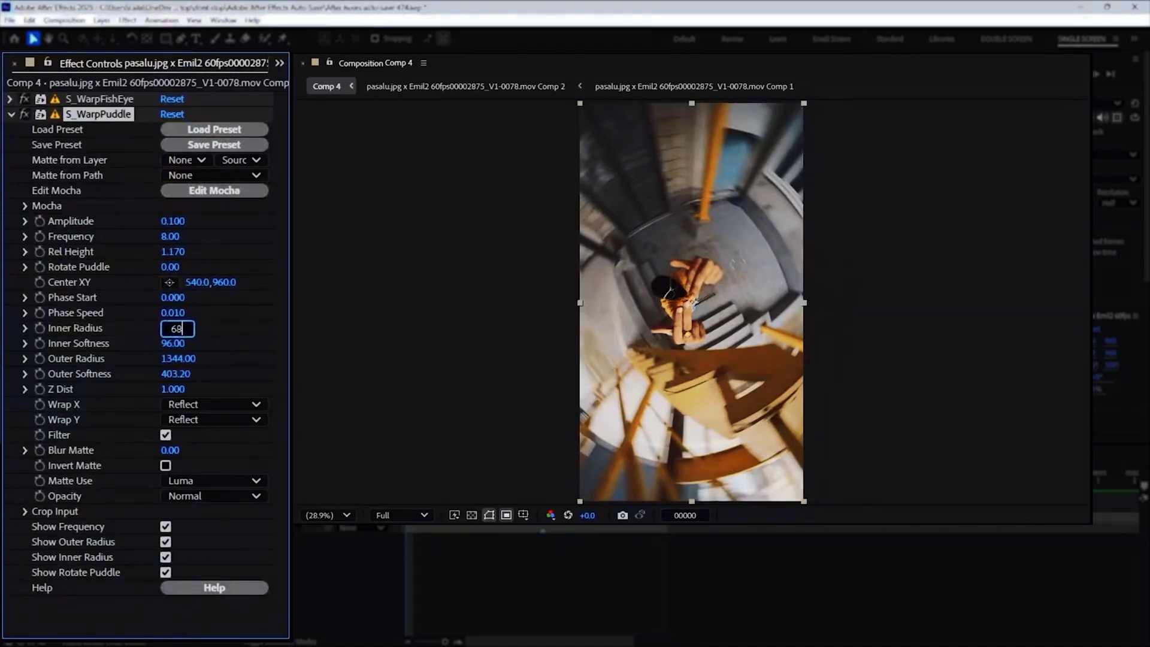
text(68)
click(176, 343)
text(2000)
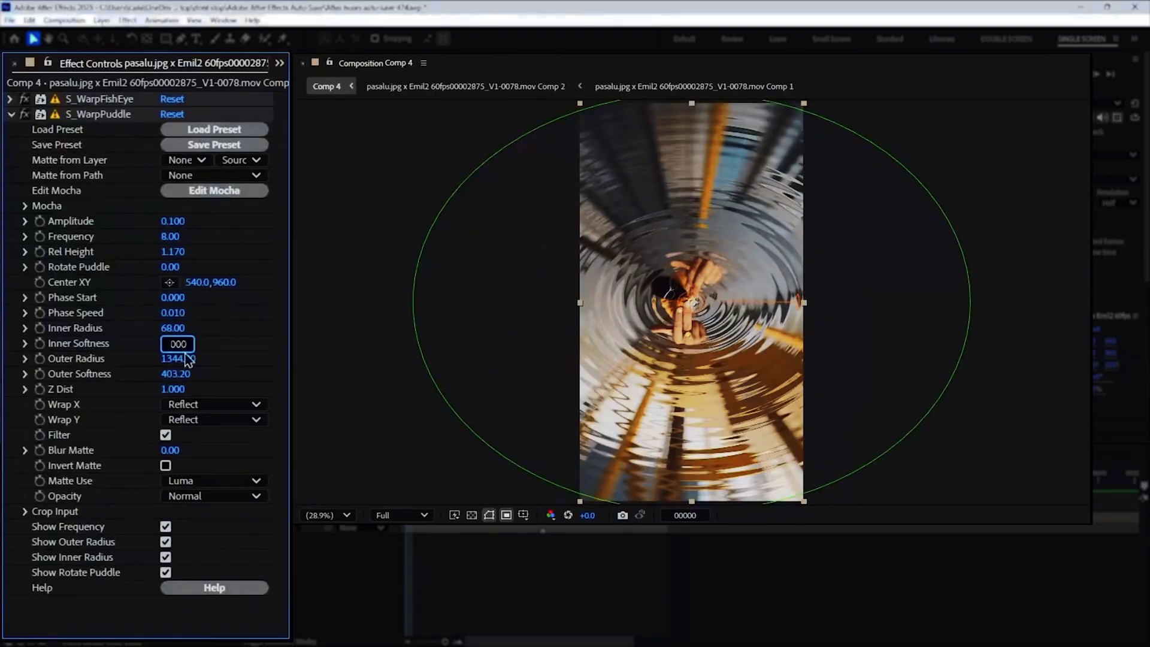
text(0)
key(Return)
click(175, 373)
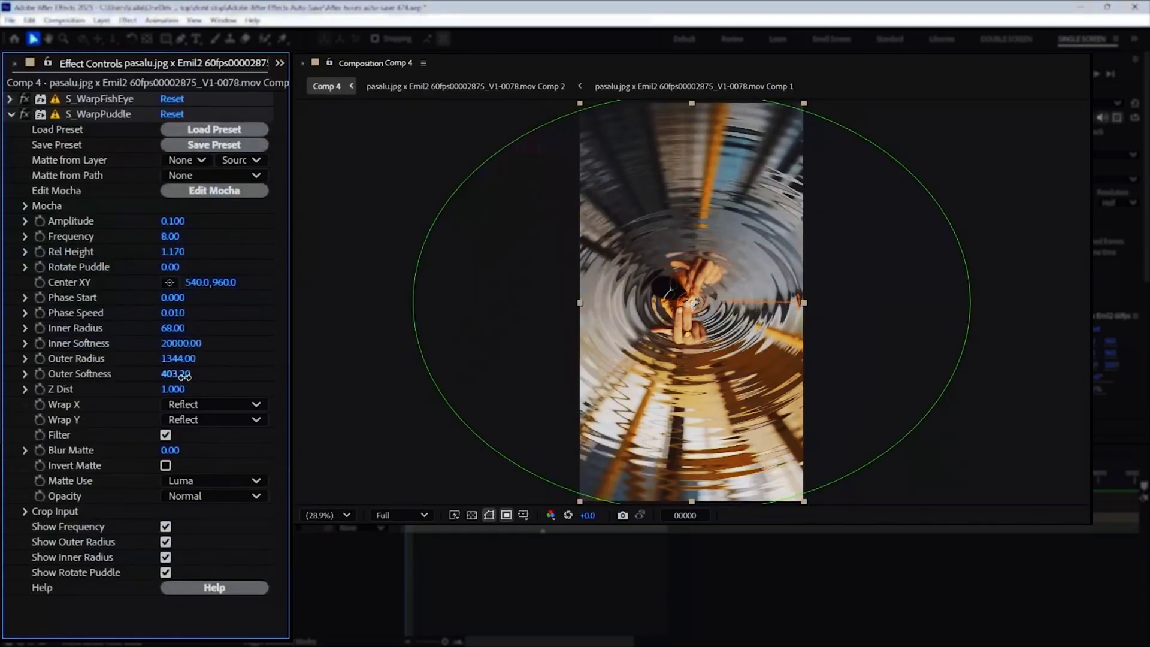
text(20000)
key(Return)
Keyframe S_WarpPuddle Amplitude from 0.4 at frame 0 to 0 at frame 14
key(u)
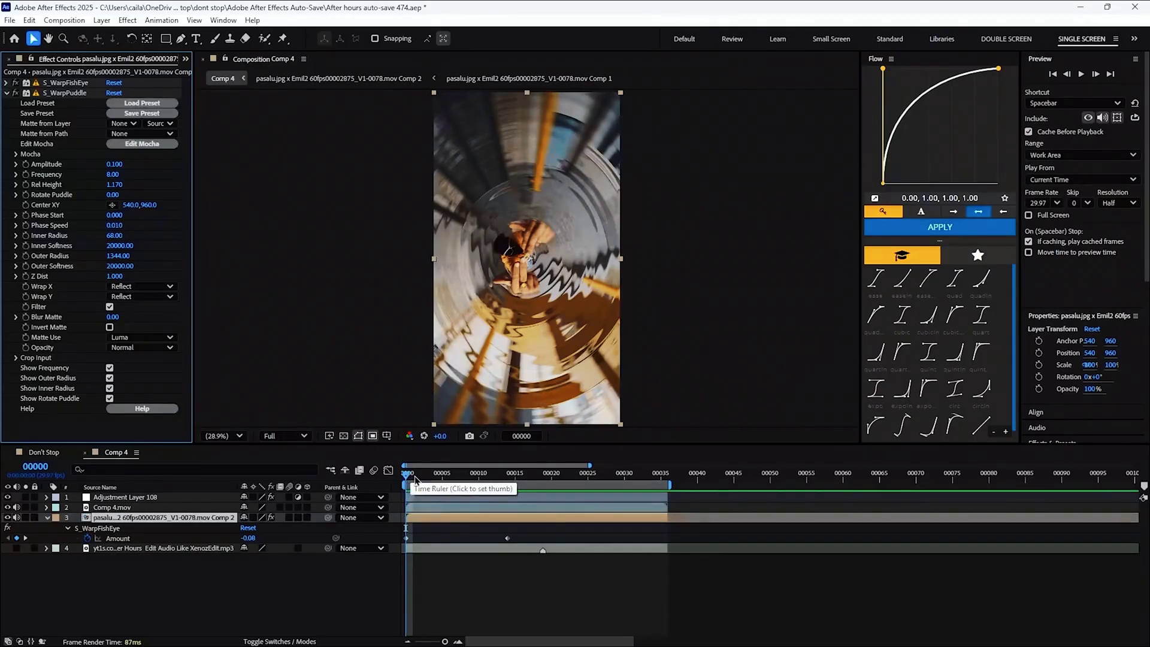
key(space)
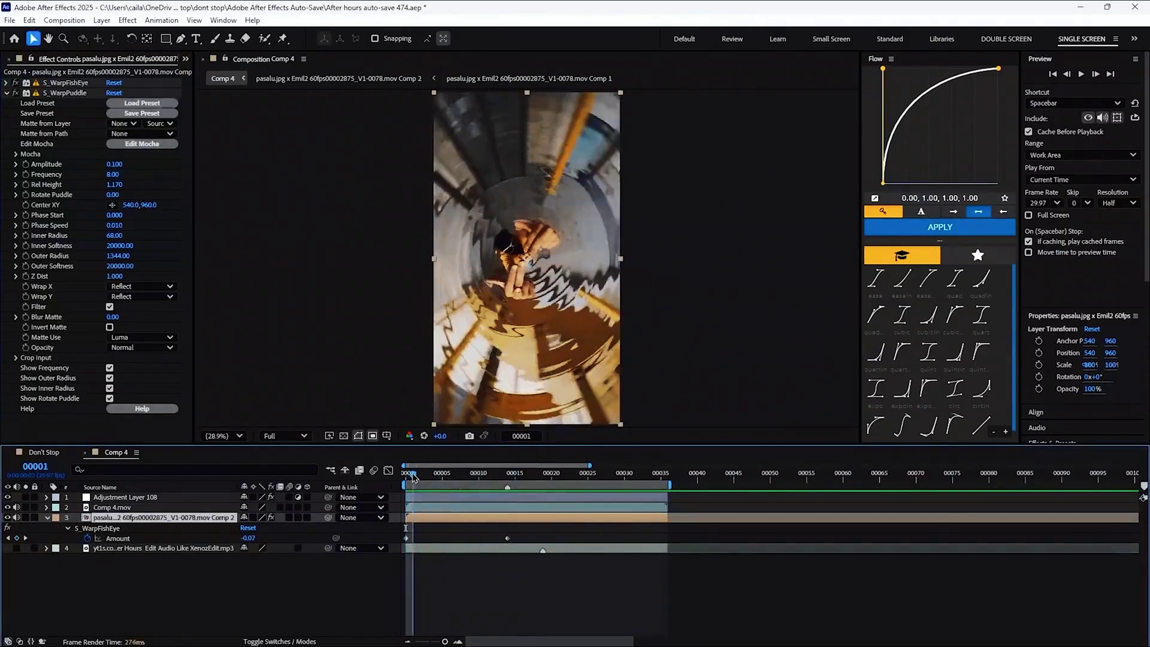
click(503, 534)
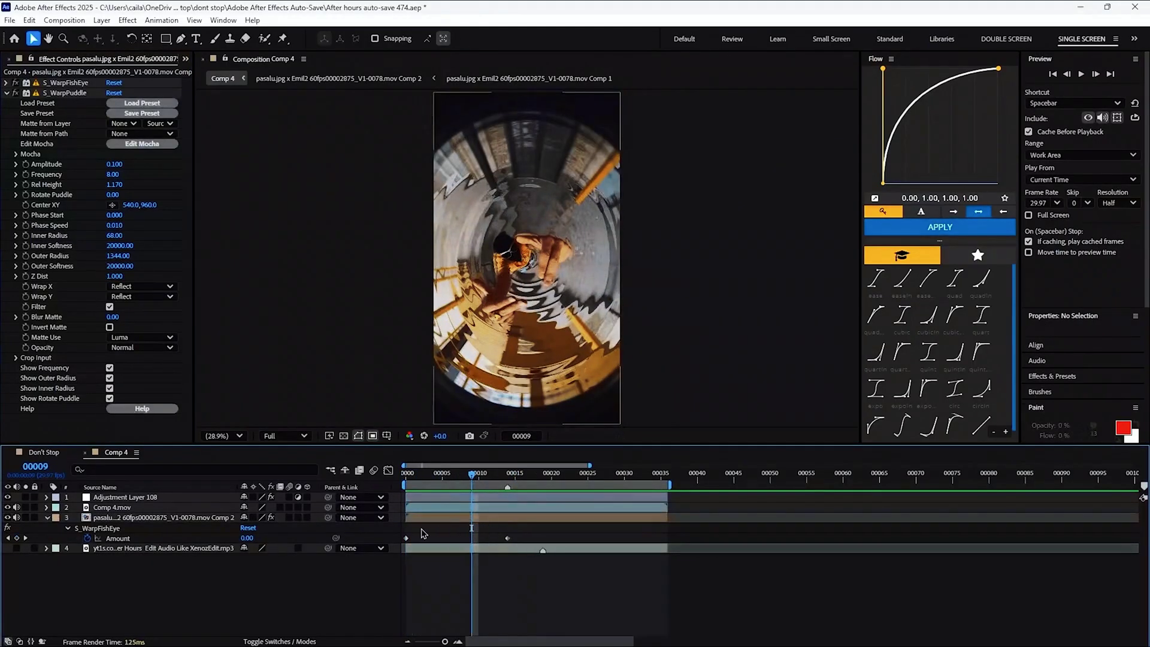
key(Home)
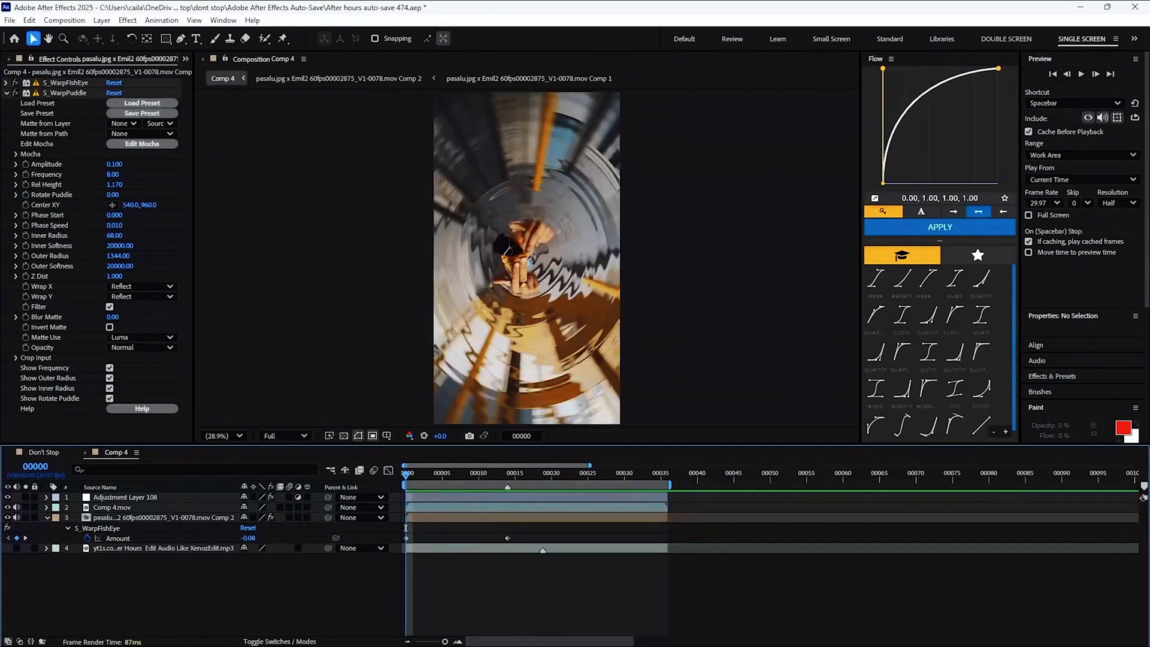
click(26, 164)
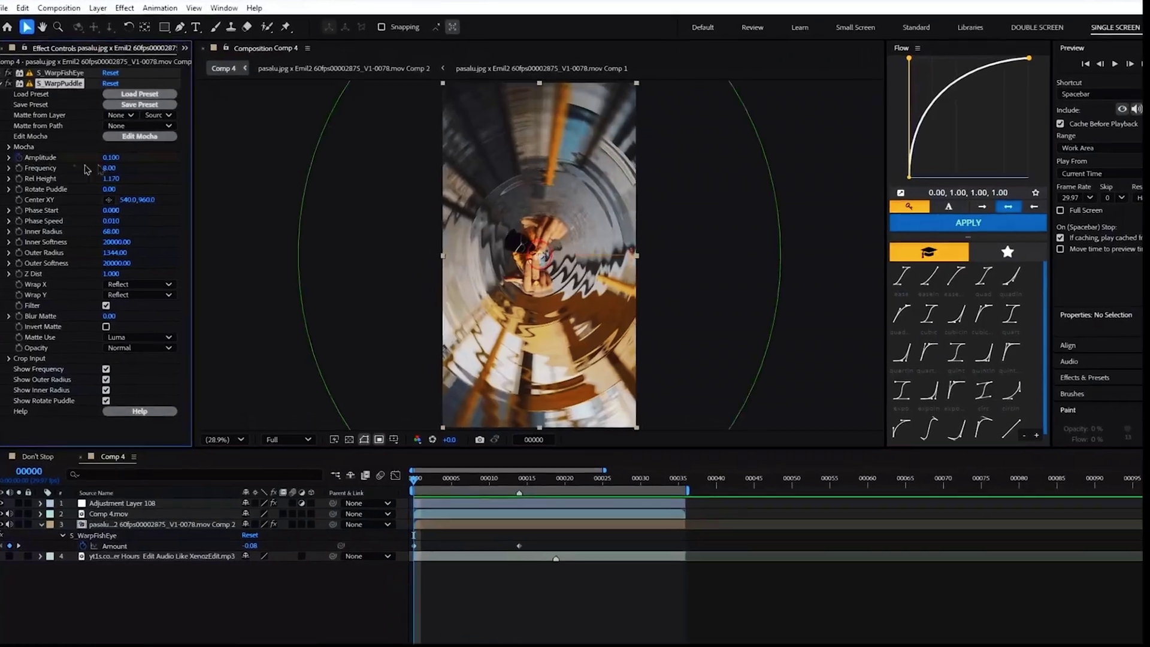
click(114, 164)
text(0.4)
key(Return)
key(space)
text(0)
key(Return)
key(u)
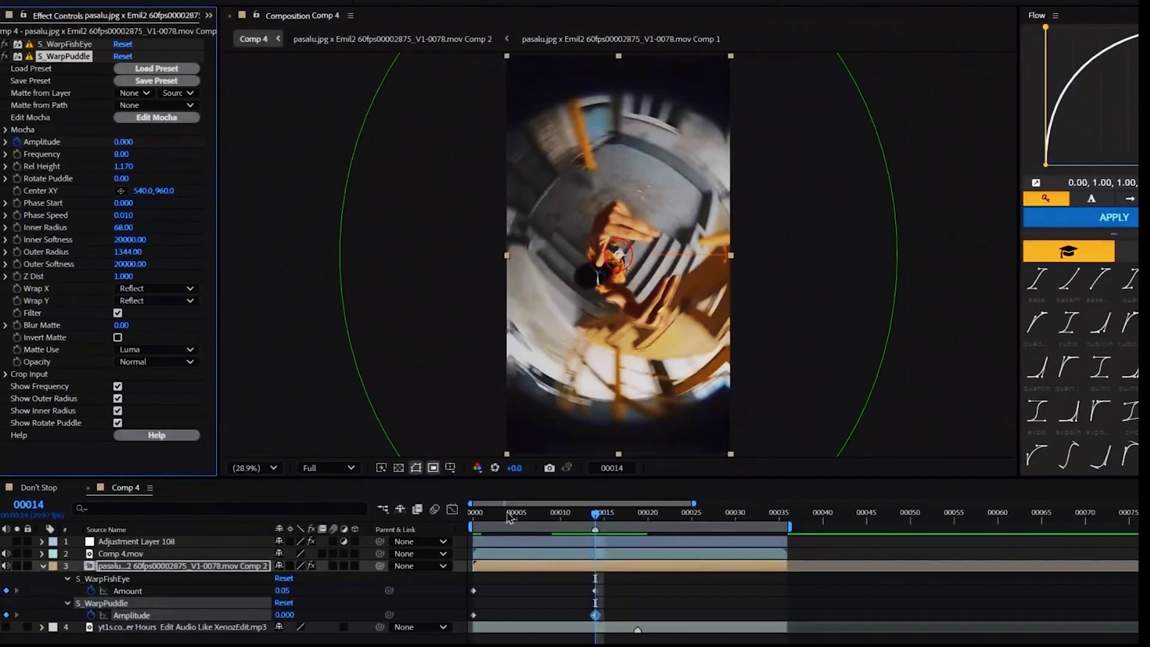
key(Home)
Set S_WarpPuddle Frequency to 1.62 and Phase Start to 0.255
click(123, 155)
text(2)
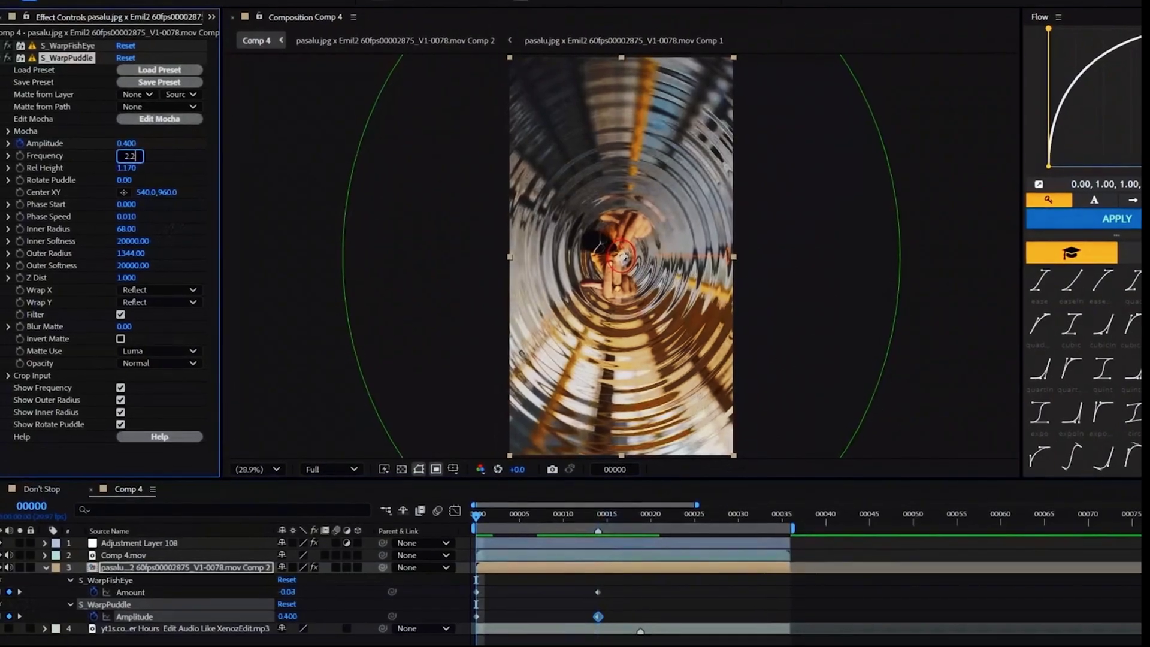
key(Return)
key(k)
click(126, 155)
text(1.62)
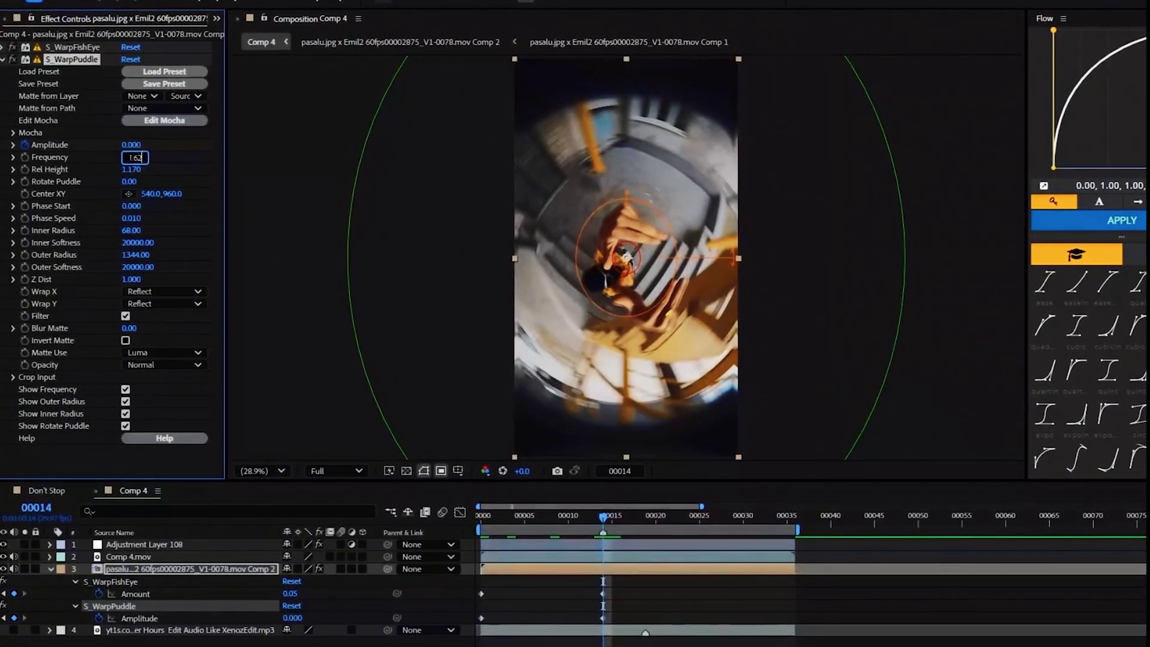
key(Return)
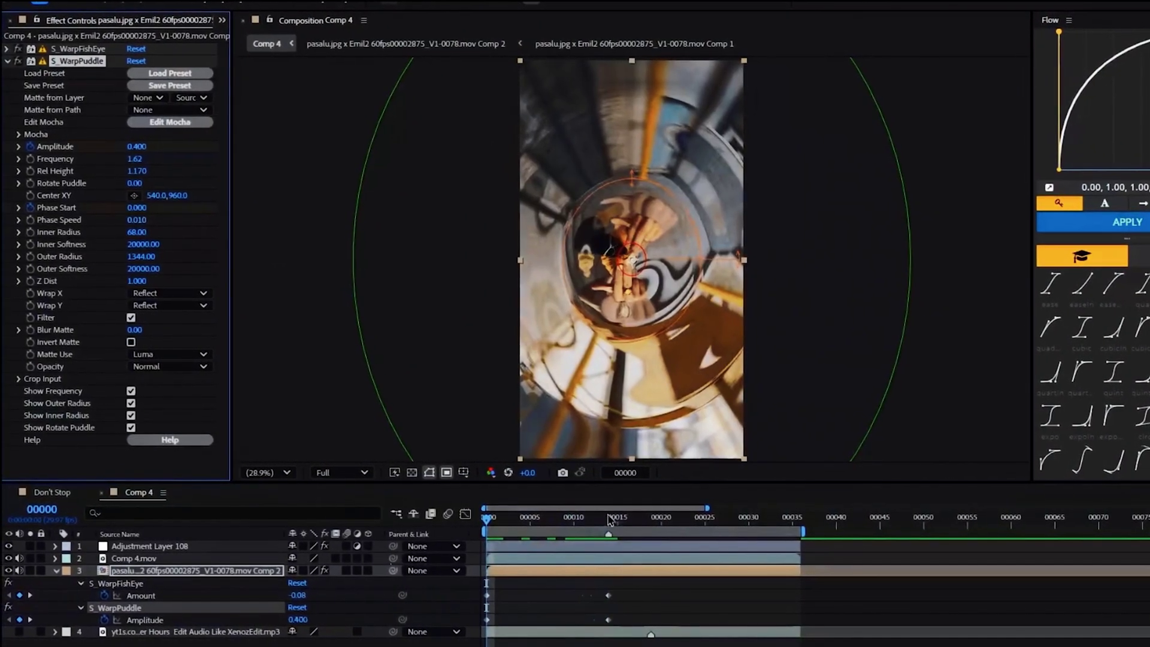
key(k)
click(137, 208)
text(0.255)
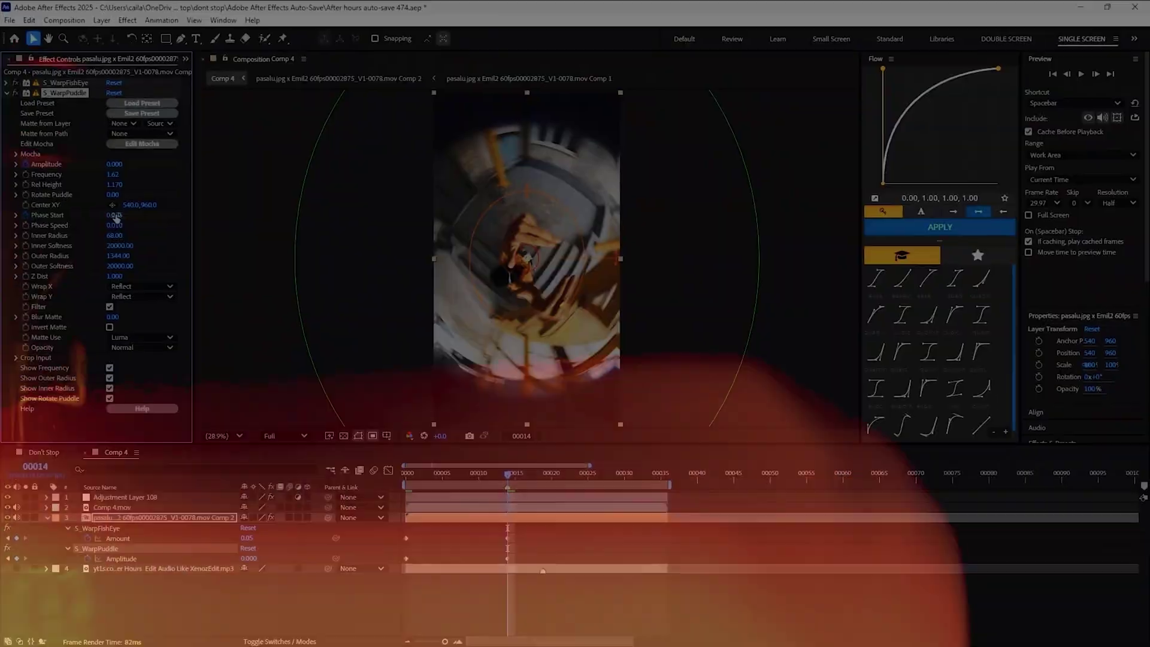
key(Return)
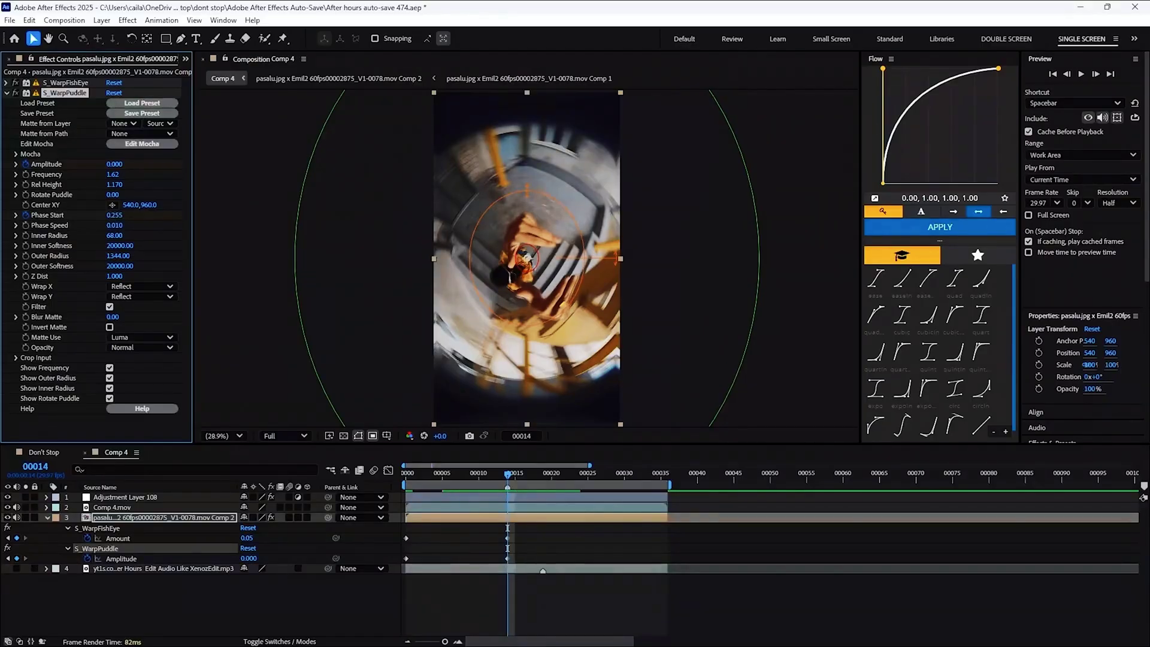
drag(509, 477, 451, 510)
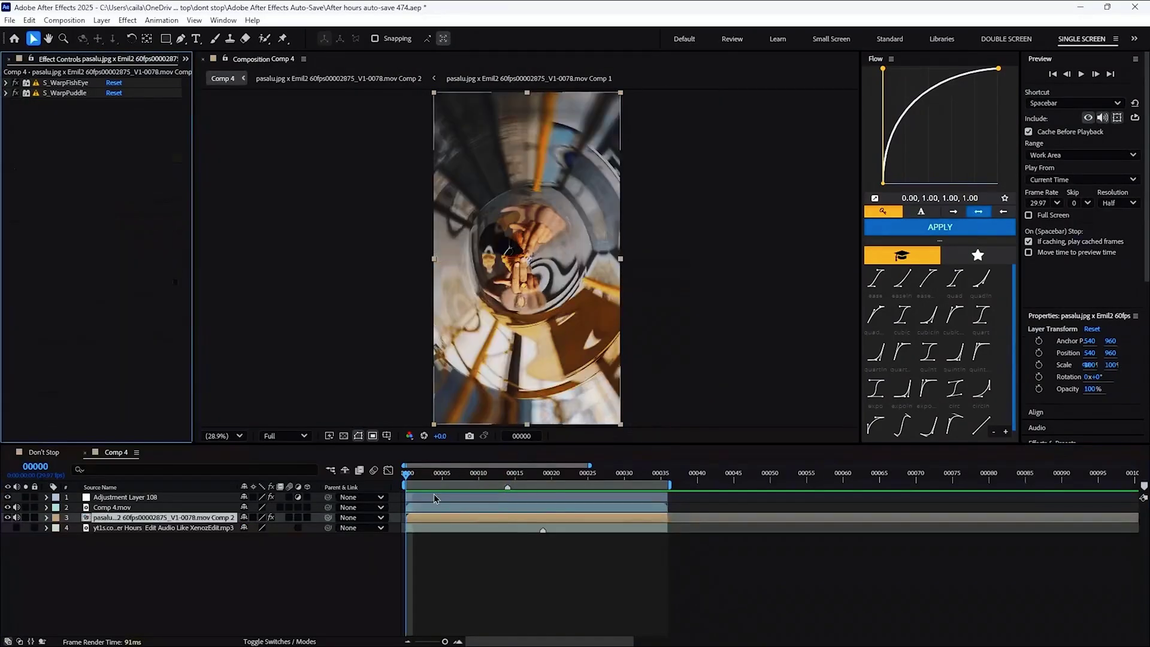
Apply Turbulent Displace to the clip with Size 185 and Complexity 2
key(ctrl+space)
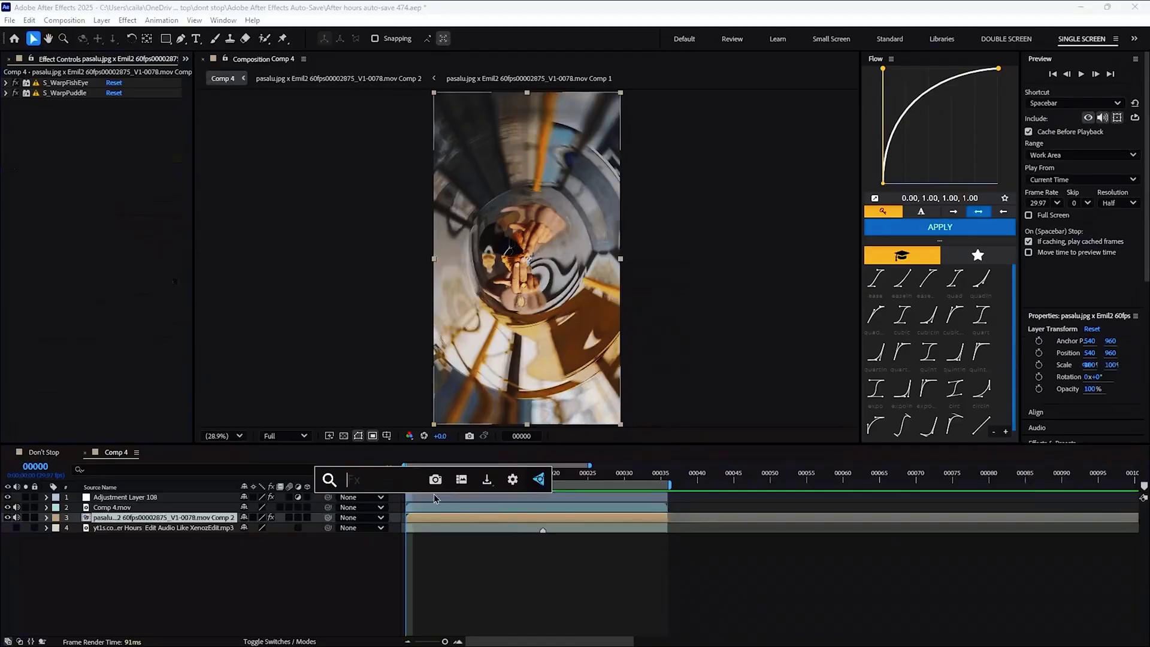
text(turb)
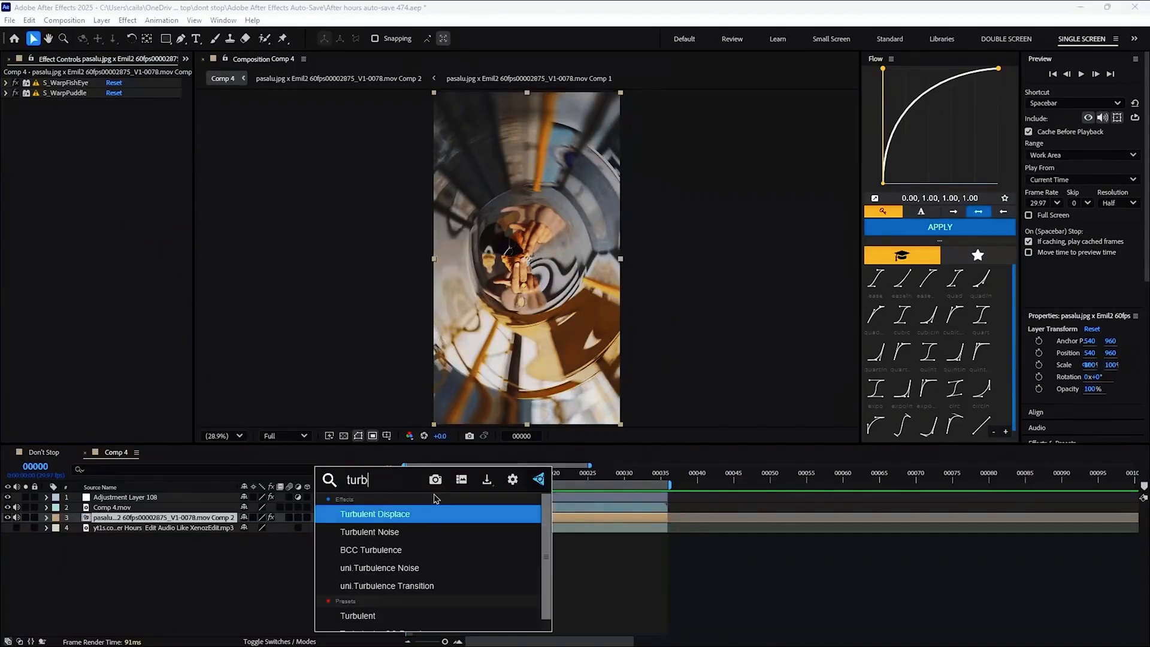
click(422, 512)
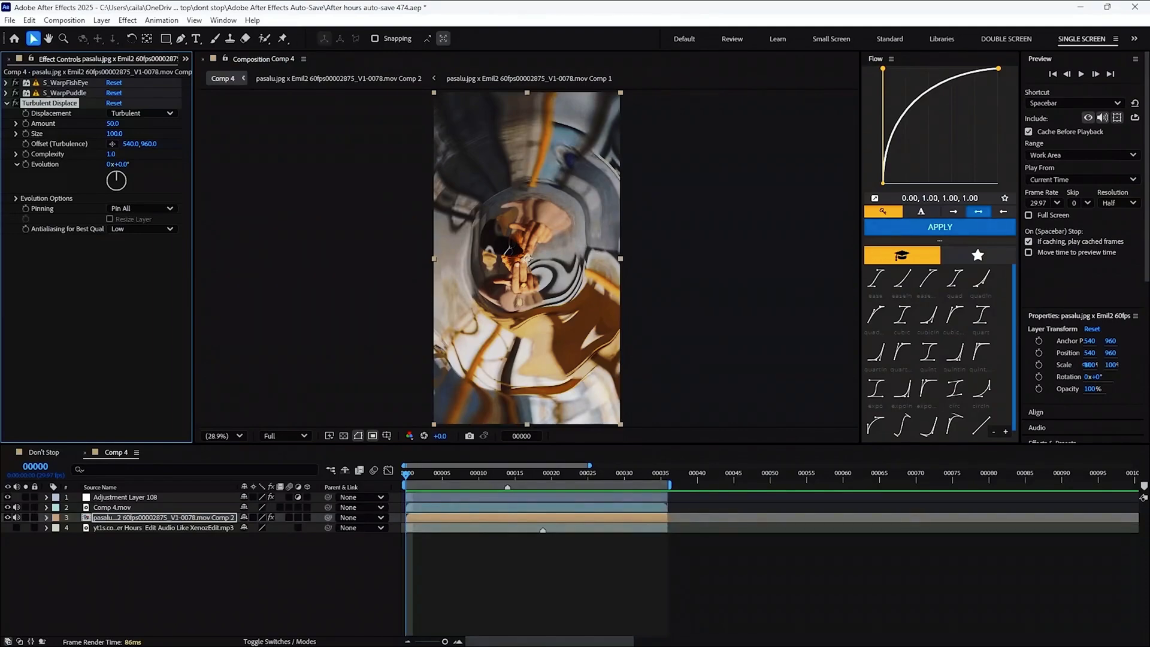
click(114, 133)
text(185)
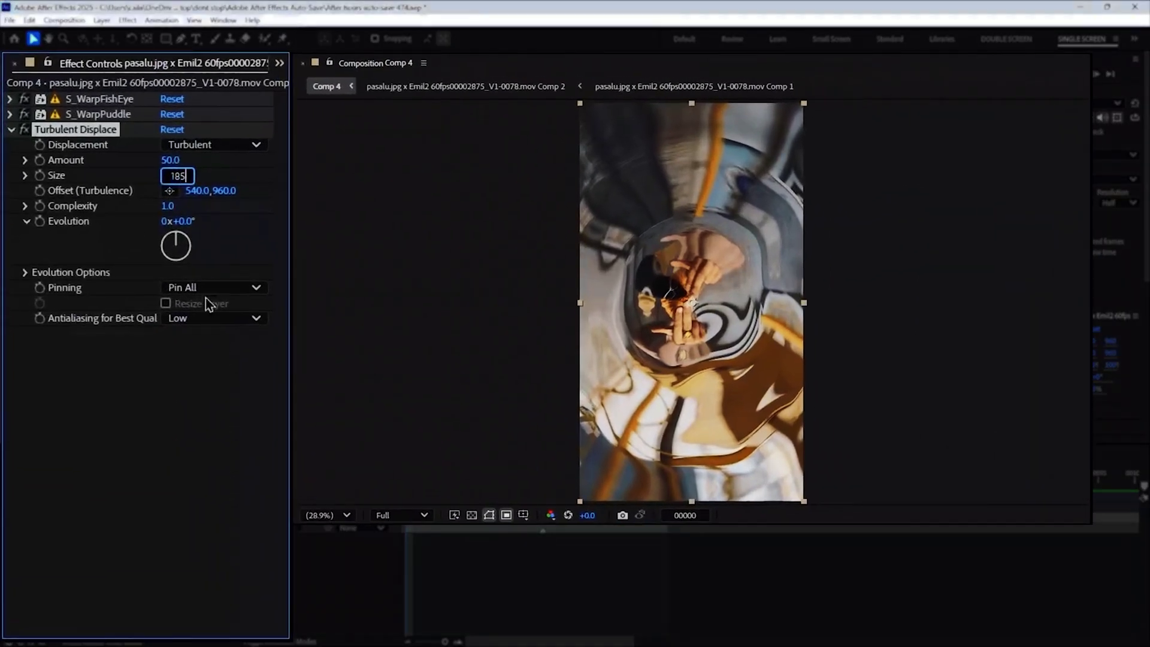
key(Tab)
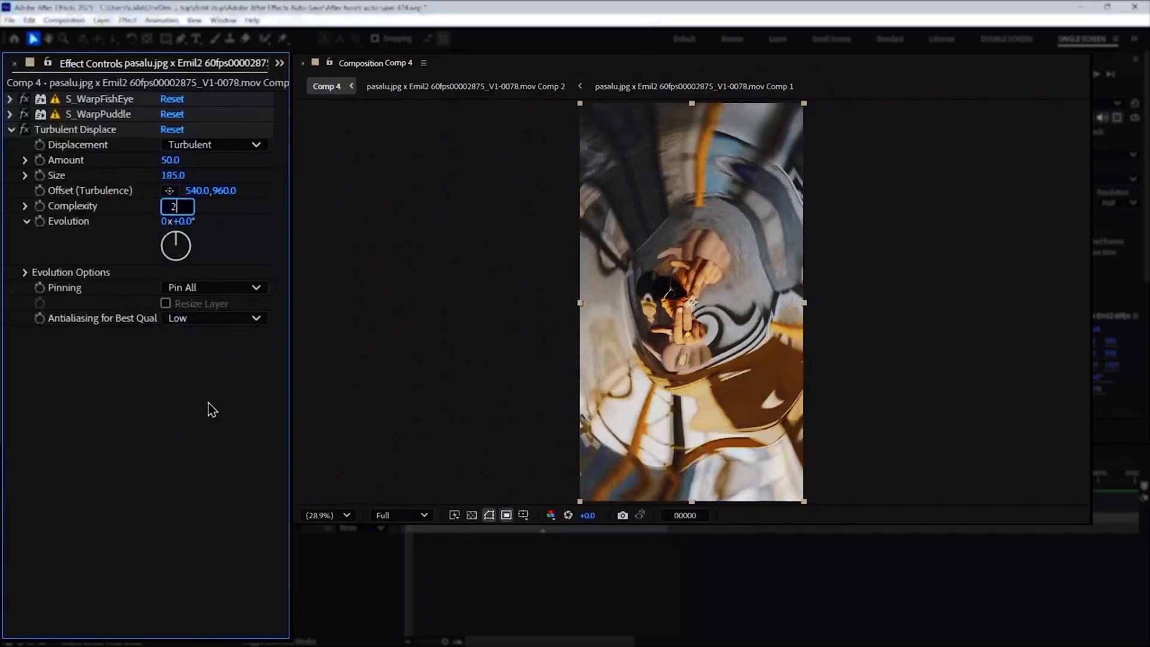
key(Return)
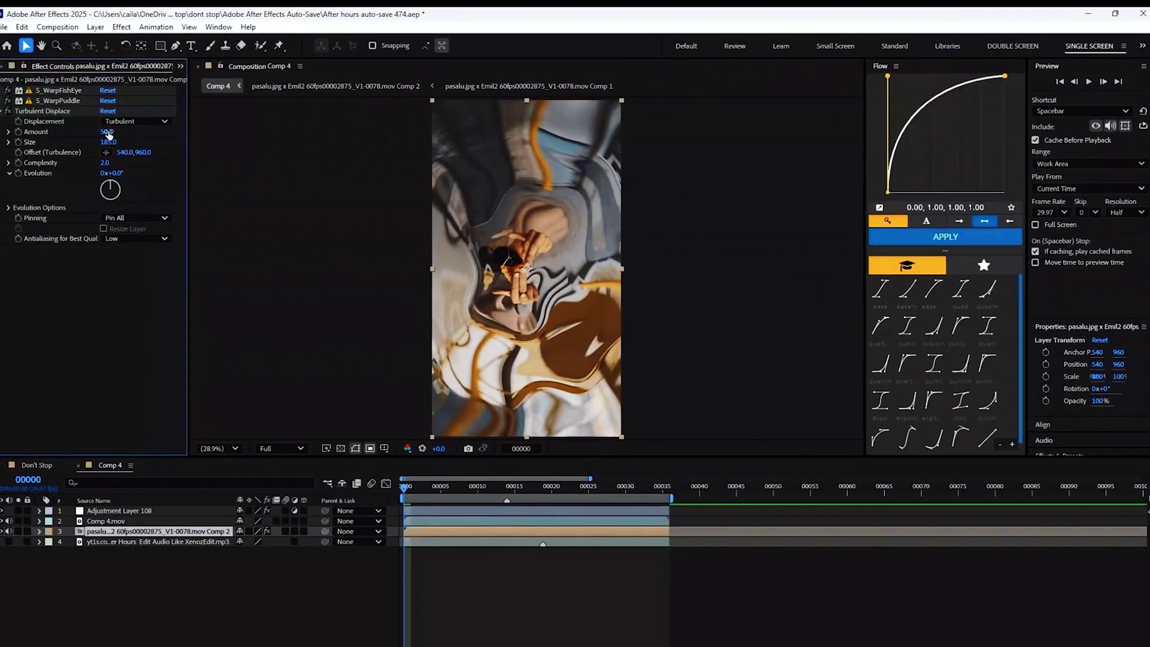
Animate Turbulent Displace Amount from 85 at frame 0 to 0 at frame 14
click(108, 132)
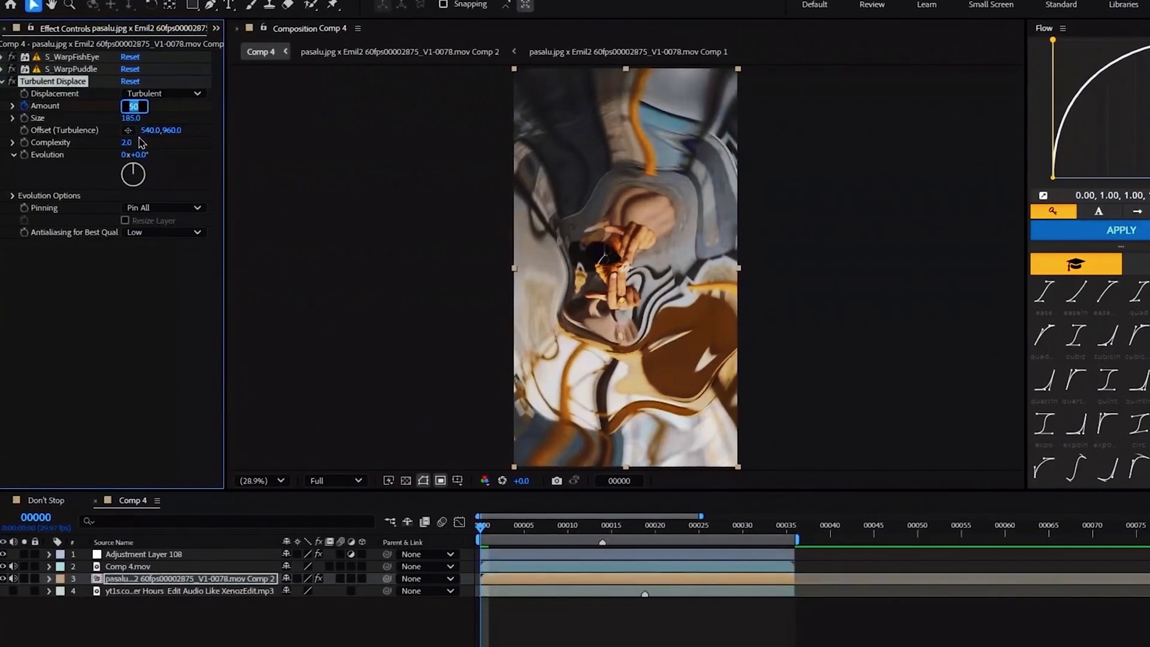
text(85)
key(Return)
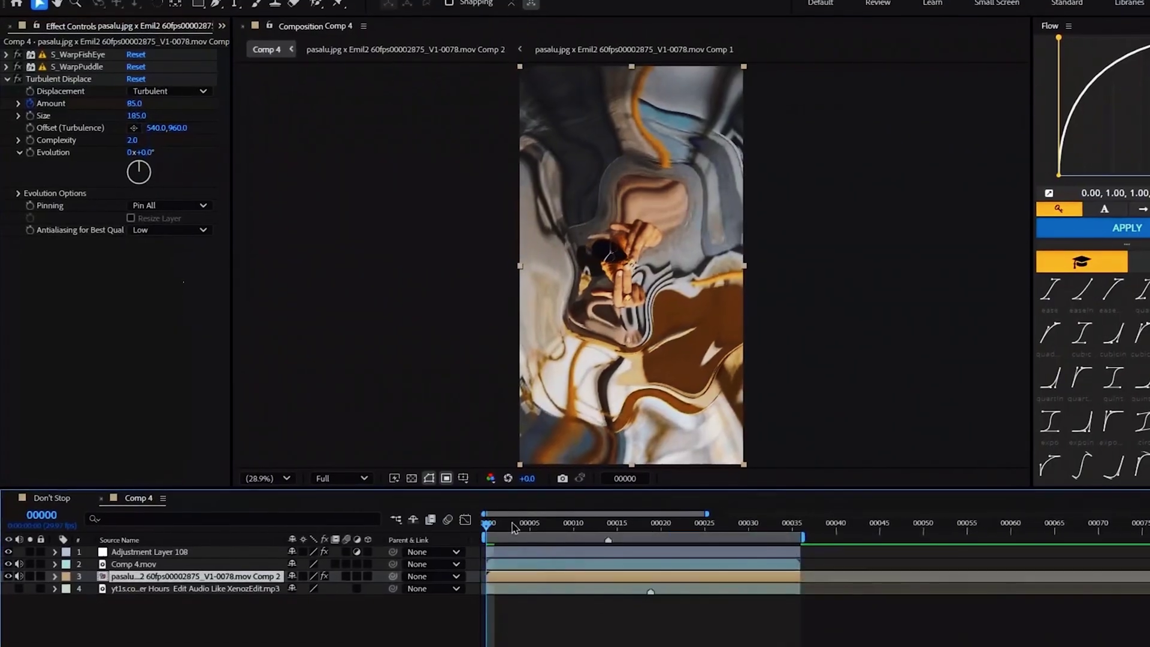
drag(513, 525, 606, 524)
click(135, 103)
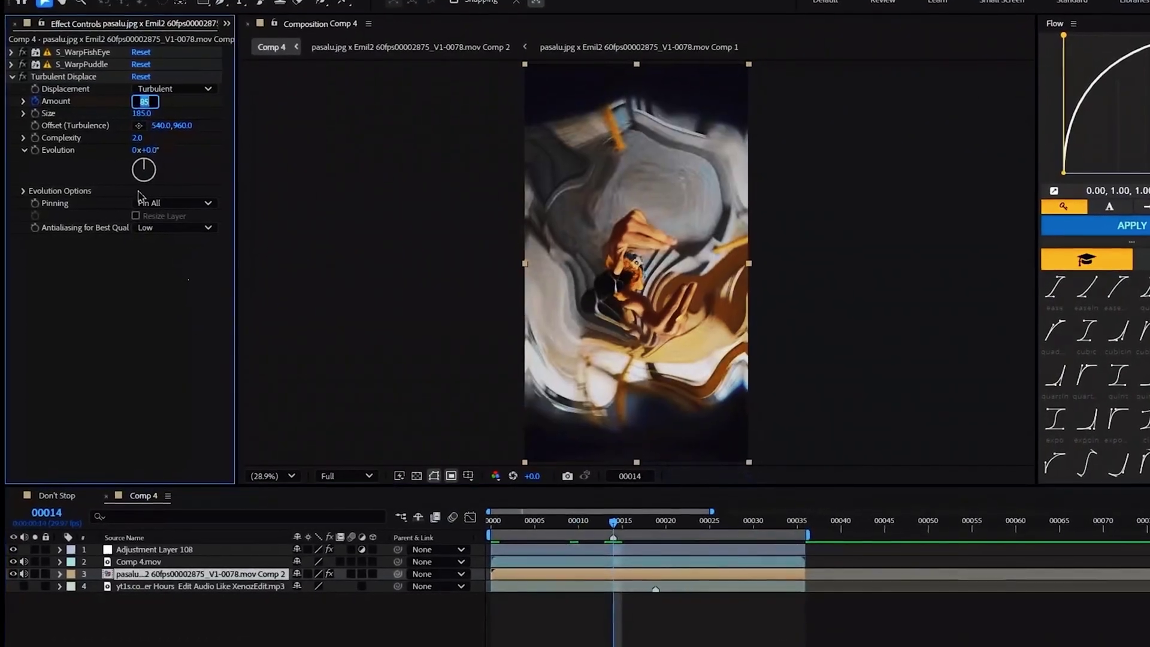
text(0)
click(85, 279)
key(Home)
Keyframe Turbulent Displace Evolution, entering 90 at frame 14
click(35, 150)
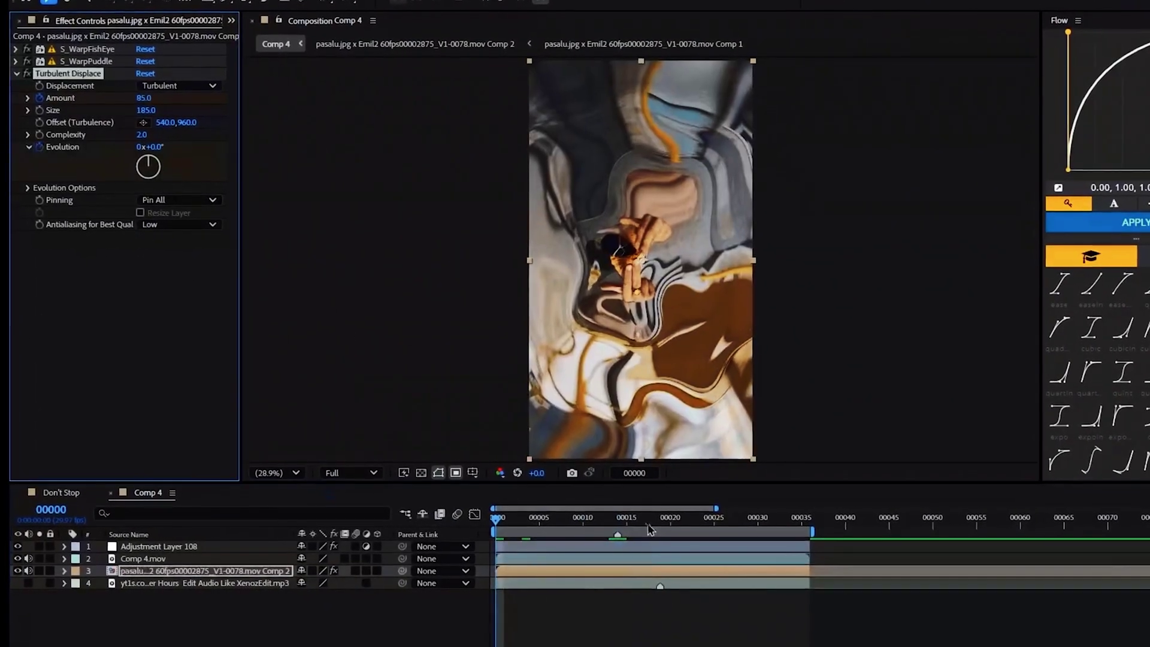
drag(591, 527, 620, 527)
click(156, 147)
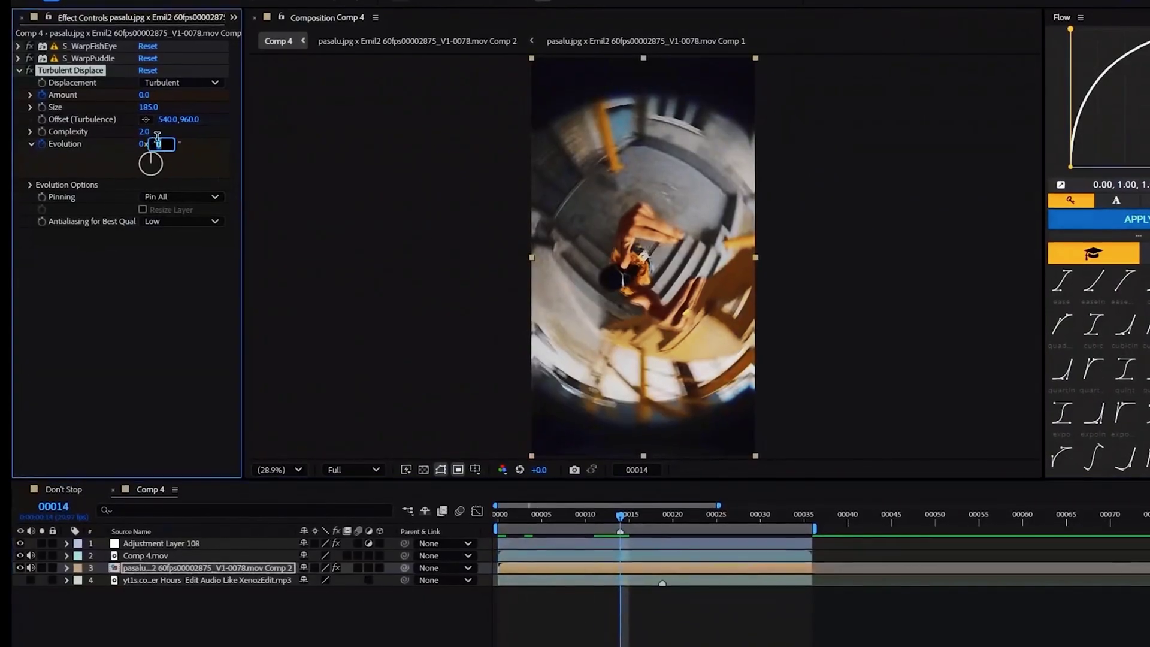
text(90)
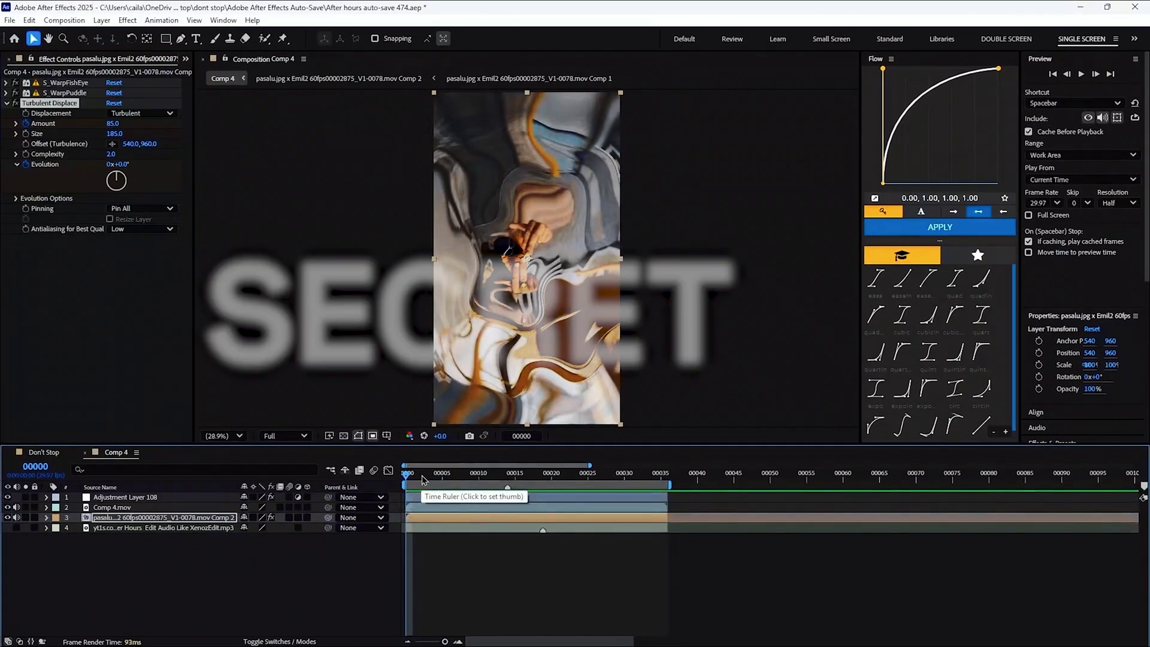
Set a Turbulent Displace Offset keyframe of 540,776 at frame 14
drag(423, 480, 456, 490)
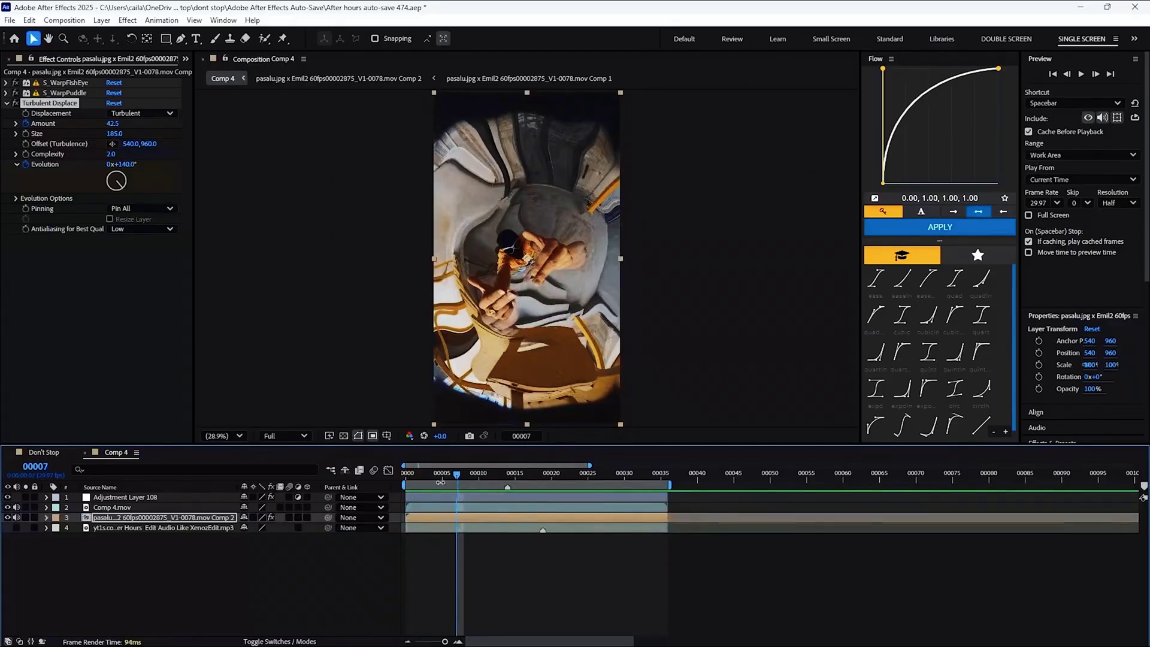
drag(478, 479, 423, 475)
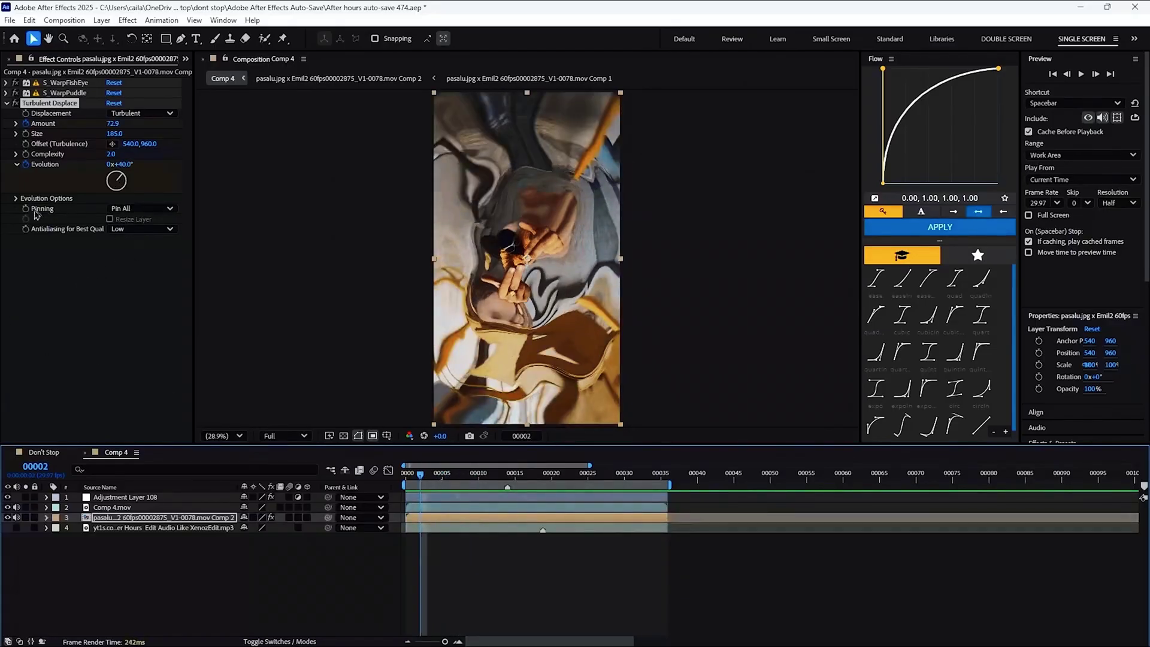
key(Home)
key(u)
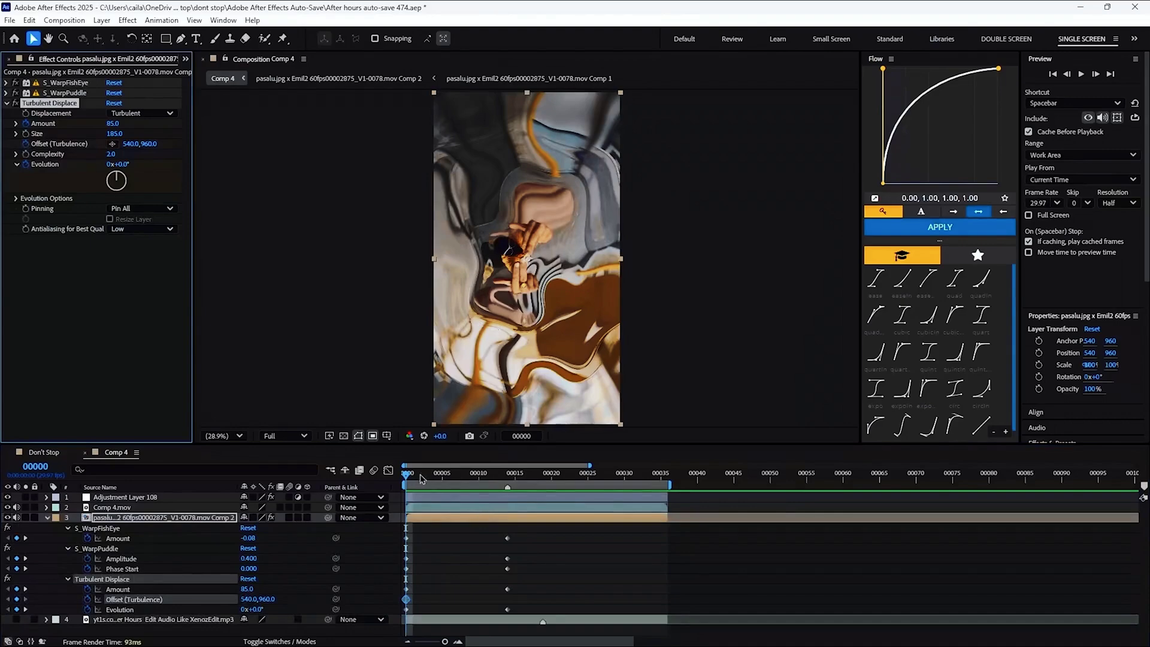
drag(421, 477, 509, 484)
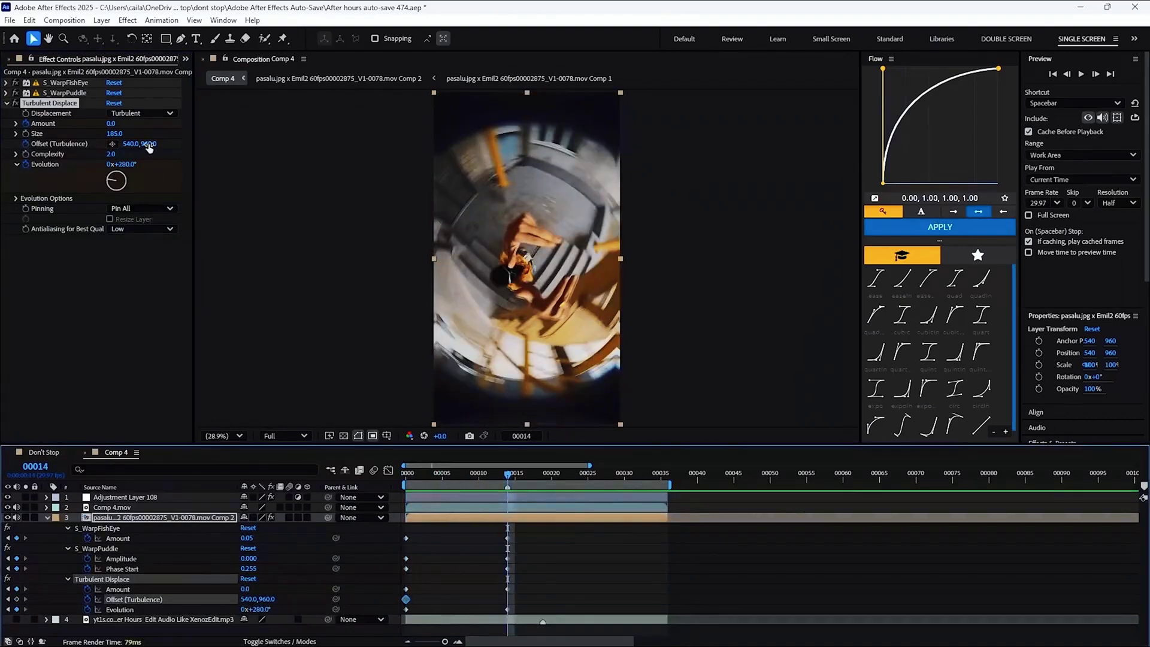
mouse_move(149, 148)
mouse_down()
mouse_move(180, 145)
mouse_move(100, 153)
mouse_move(150, 150)
mouse_up()
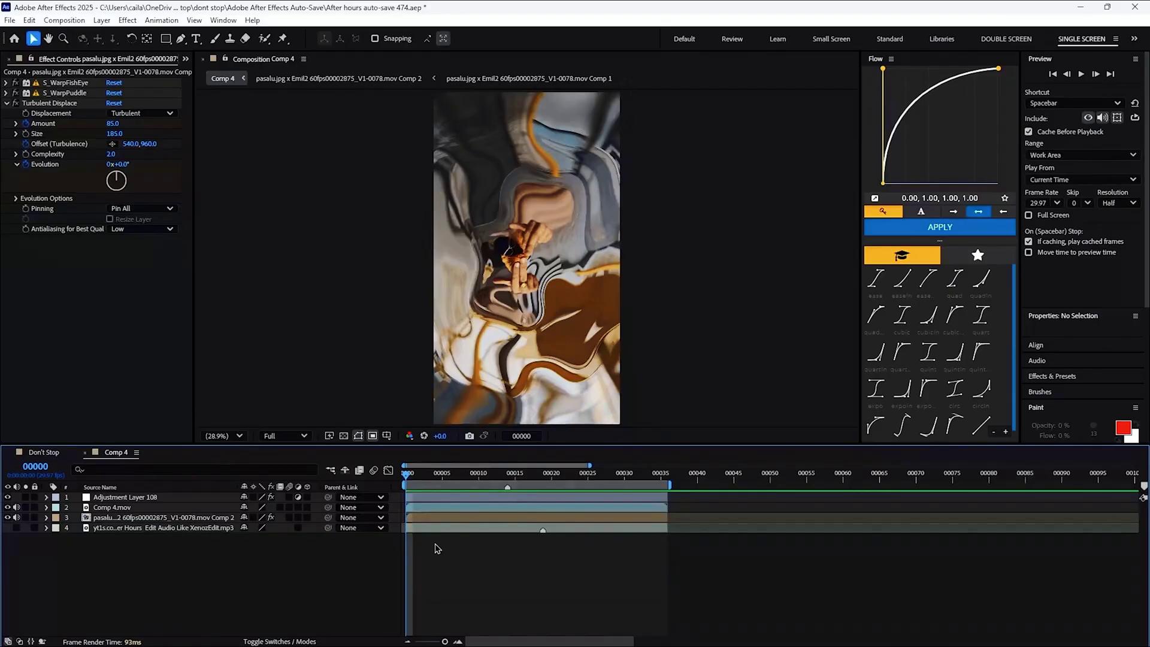
Apply S_DistortChroma to the staircase clip and set Blur Lens to 260
click(466, 519)
key(ctrl+space)
text(s_dist)
key(Return)
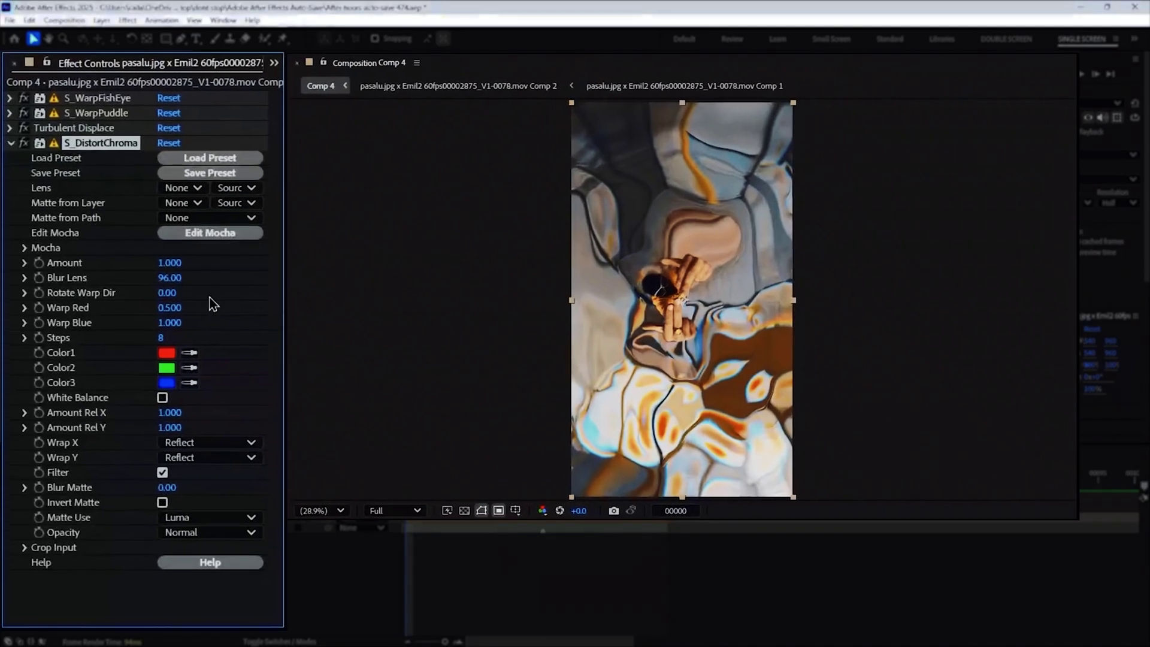
click(113, 204)
text(260)
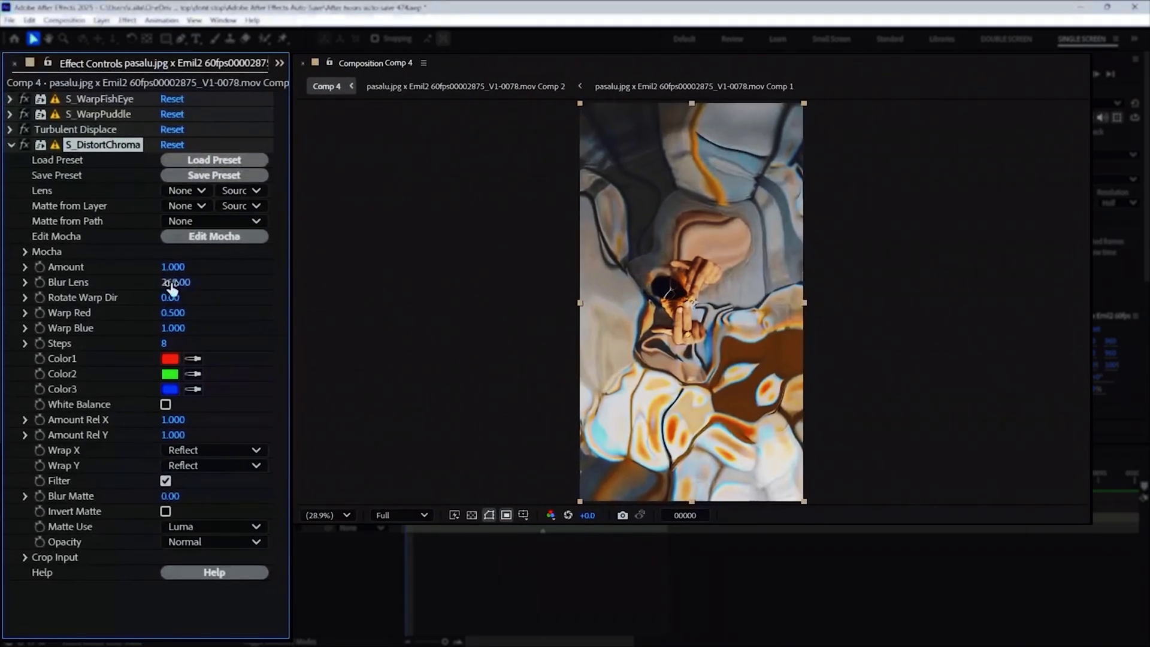
key(Return)
Set Rotate Warp Dir to 68 and key the S_DistortChroma Amount down to 0
click(166, 297)
text(68)
key(Return)
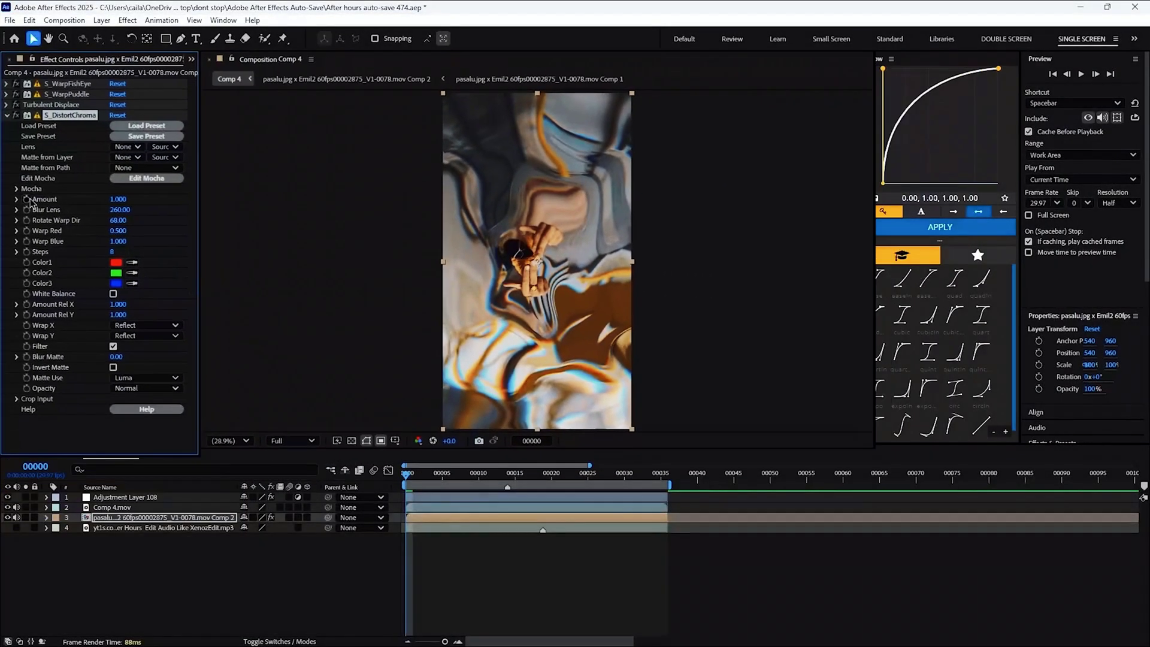
key(u)
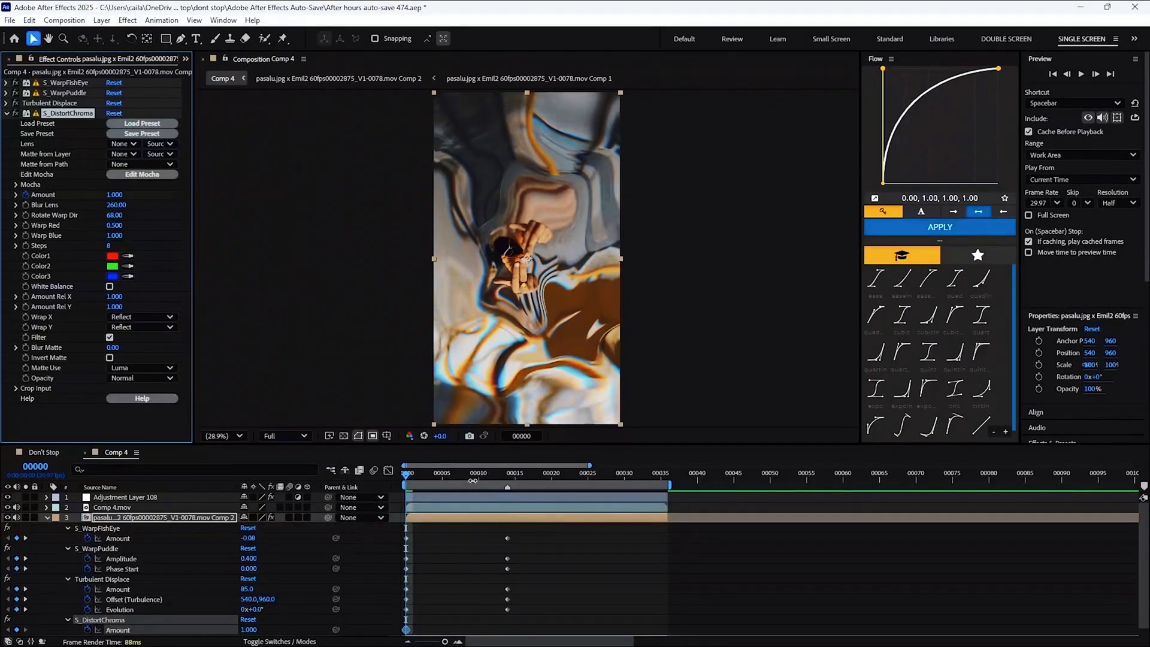
click(243, 630)
text(0)
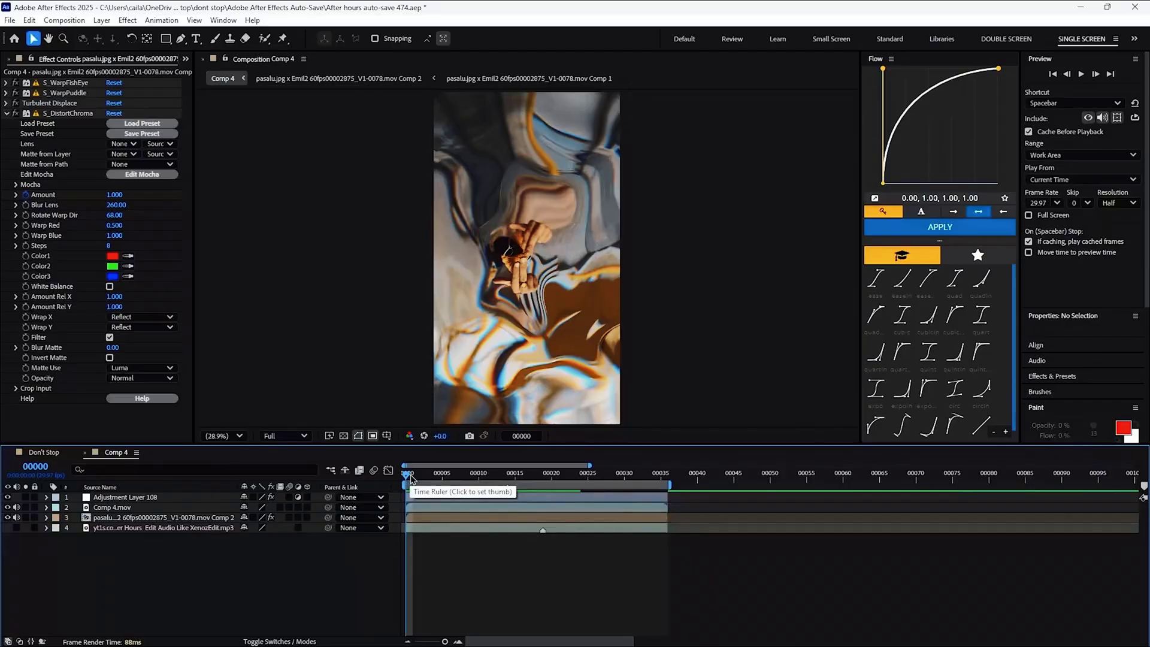
Scrub frames 0–14 to check the 48% fisheye border overlay framing the warped clip
drag(411, 479, 491, 485)
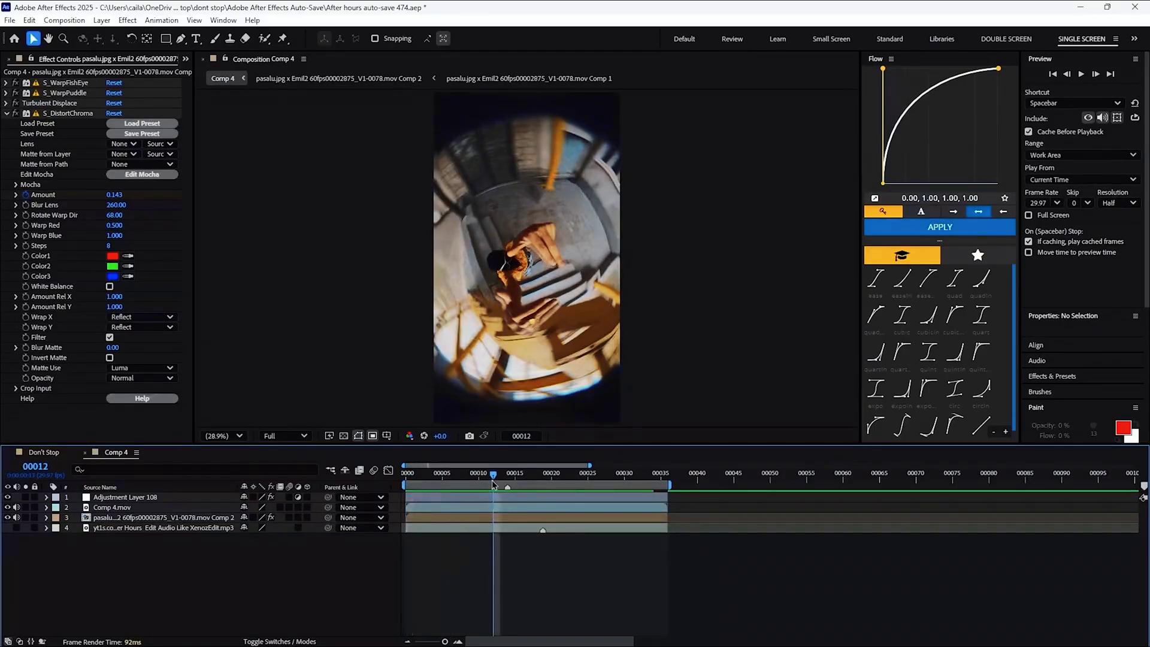
drag(496, 476, 438, 478)
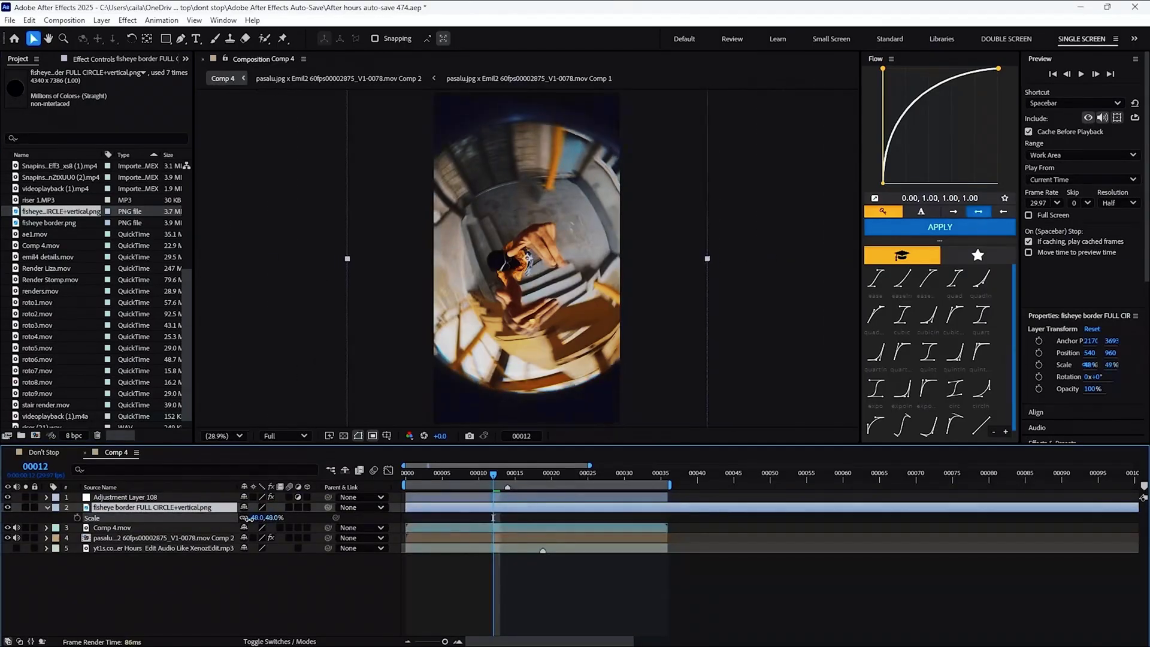
click(290, 599)
drag(494, 484, 430, 477)
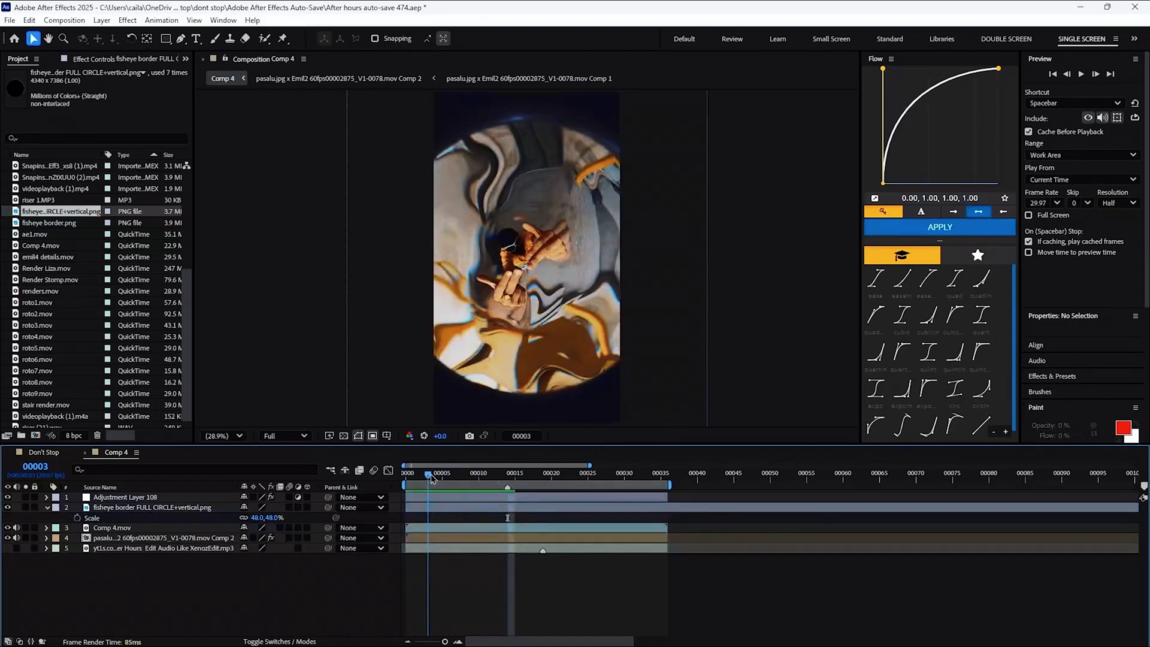
drag(430, 473, 465, 479)
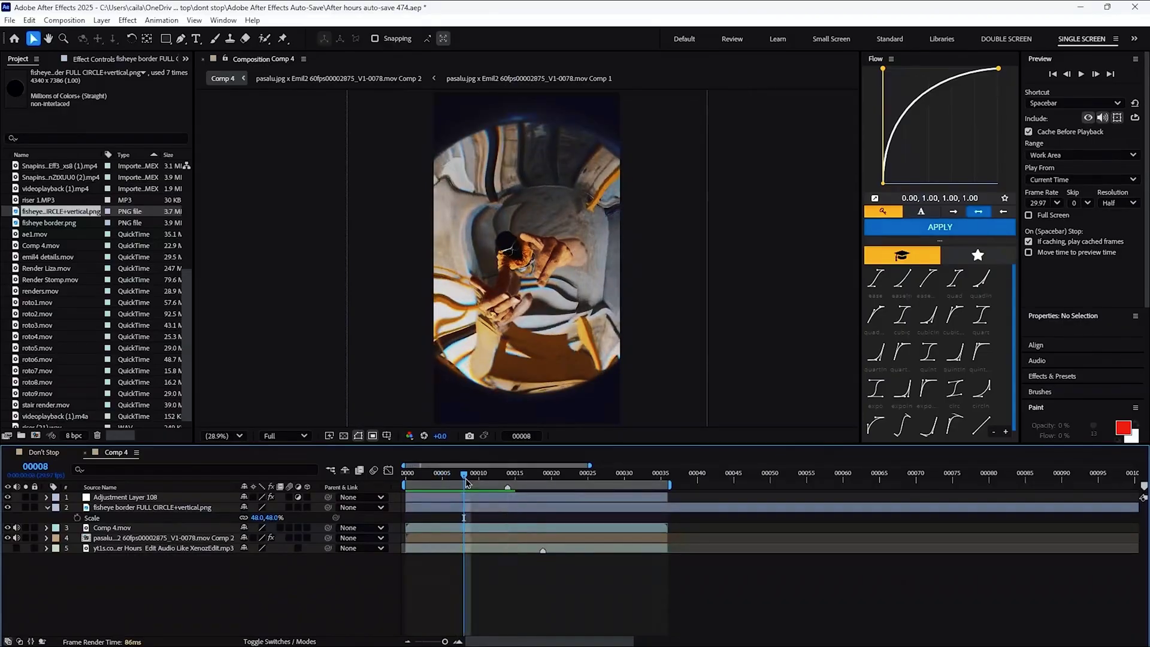
Play back the Don't Stop edit from frame 124 as a reference
click(60, 453)
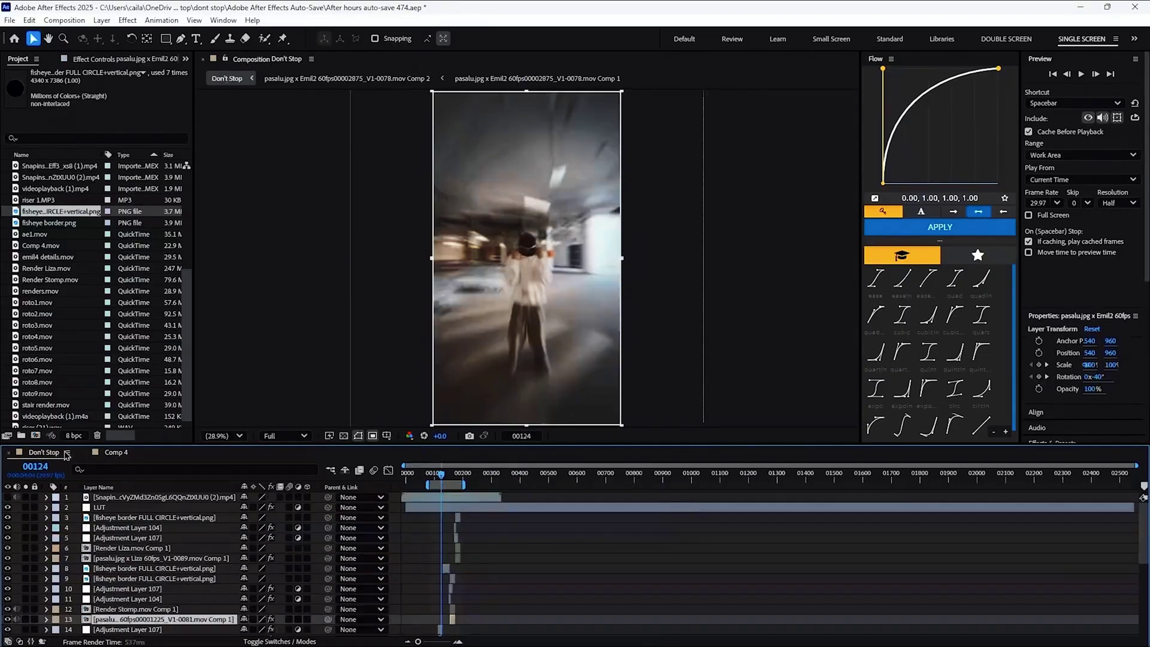
click(445, 479)
scroll(442, 514, up, 2)
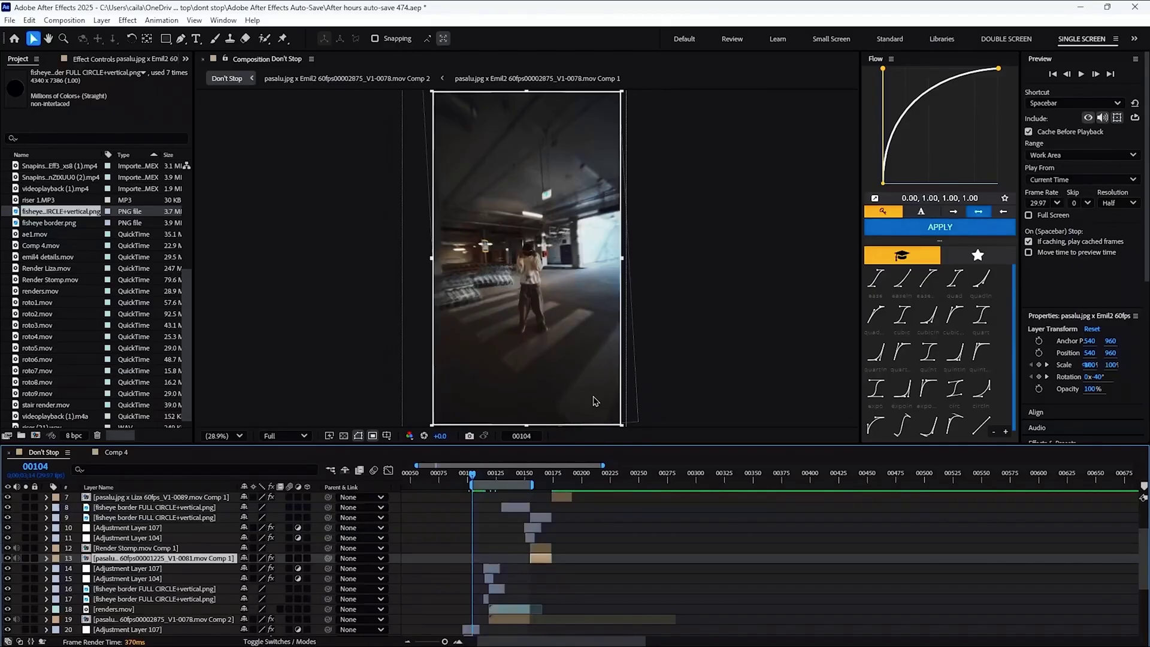
key(space)
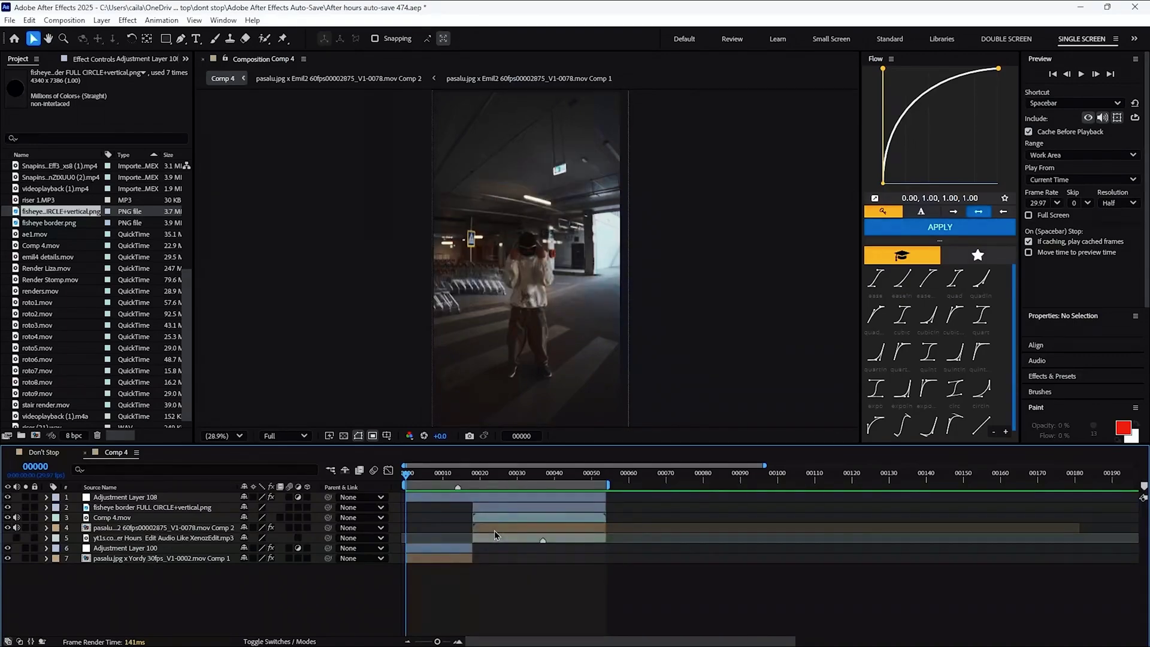
Add Adjustment Layer 110, split it at frame 8 and delete the excess, leaving eight frames over the cut
right_click(750, 346)
mouse_move(781, 355)
click(941, 450)
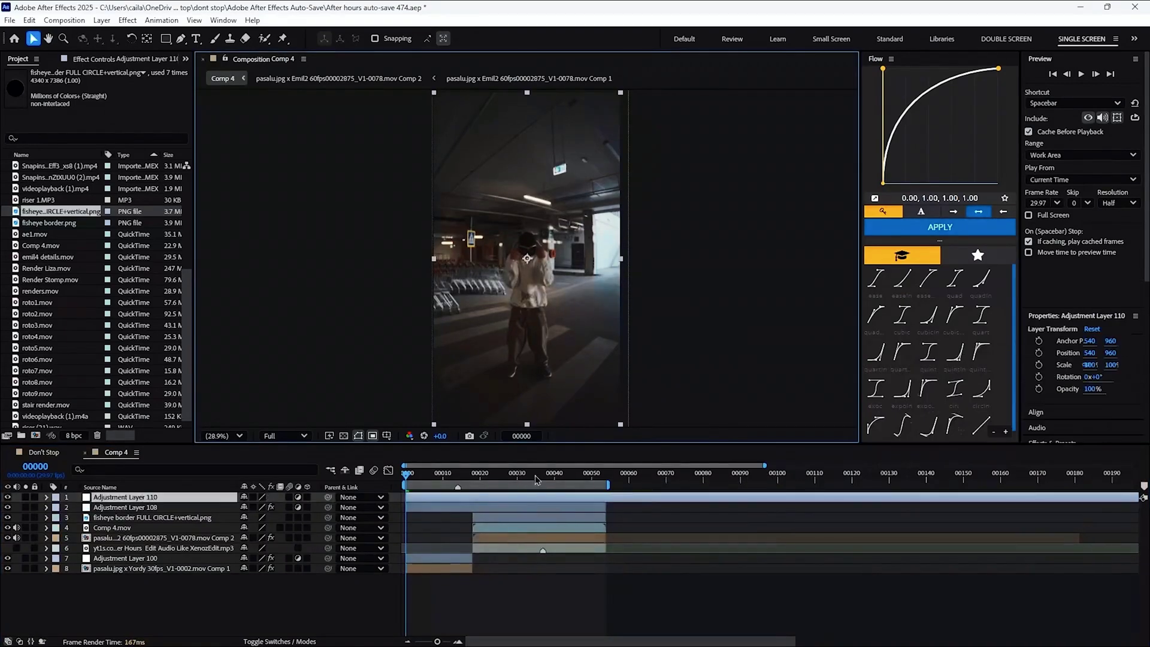
drag(424, 472, 472, 479)
key(ctrl+shift+d)
key(Delete)
click(426, 496)
key(equal)
key(equal)
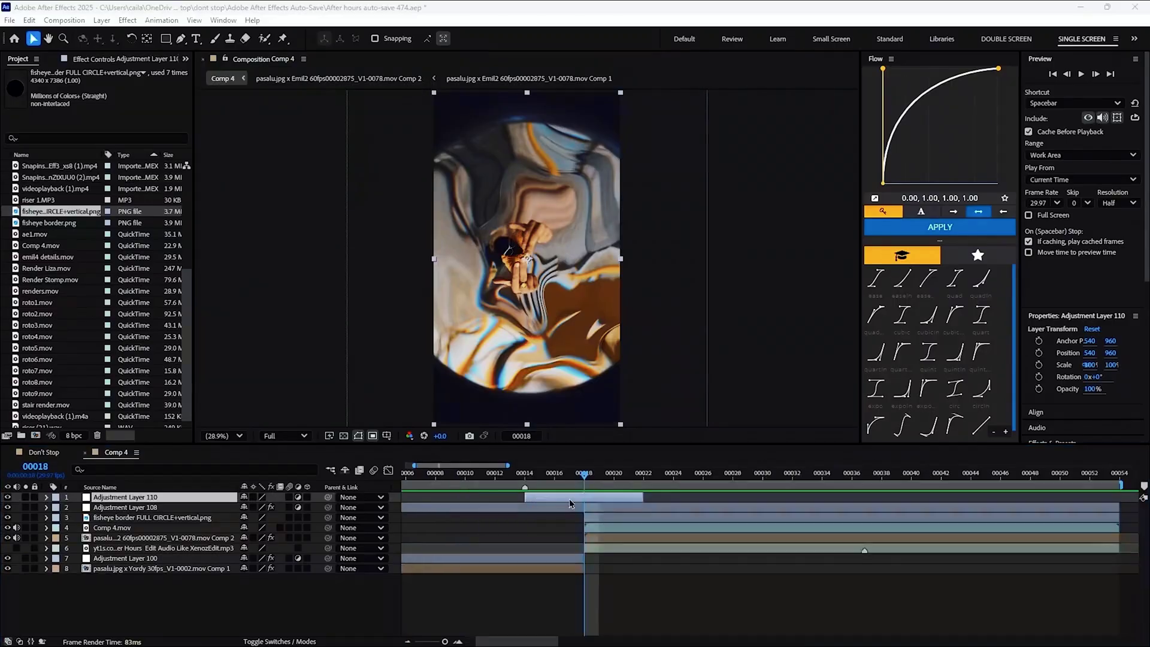
Apply CC Radial Blur to Adjustment Layer 110 with its Type set to Fading Zoom
key(ctrl+space)
text(cc)
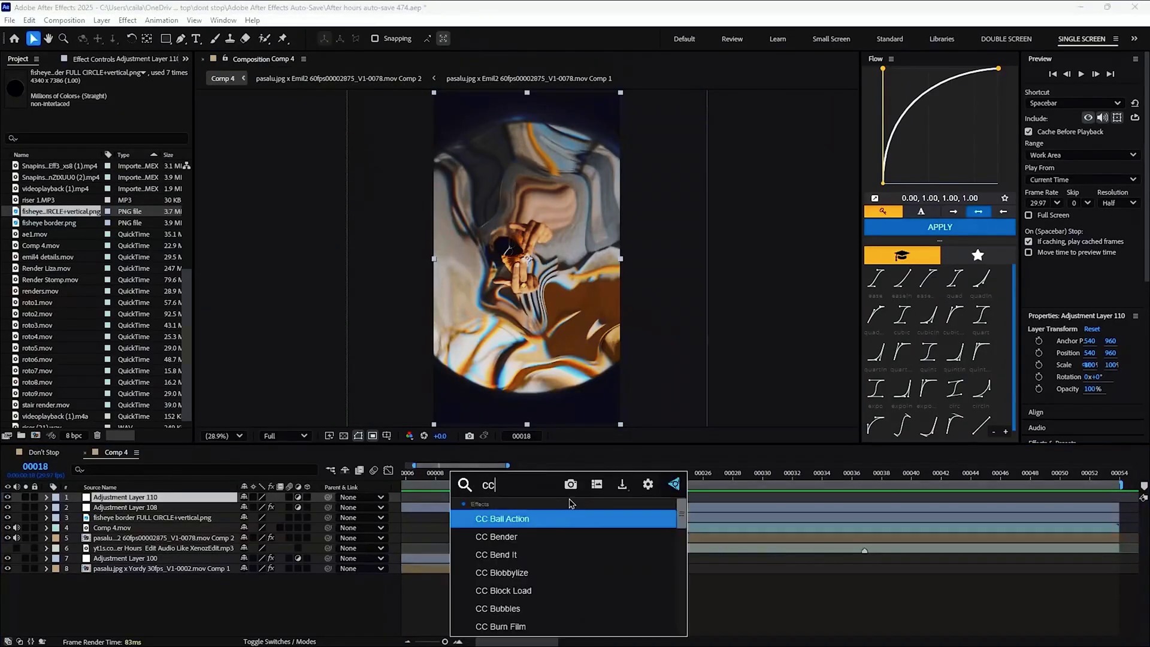
text( radial)
key(Return)
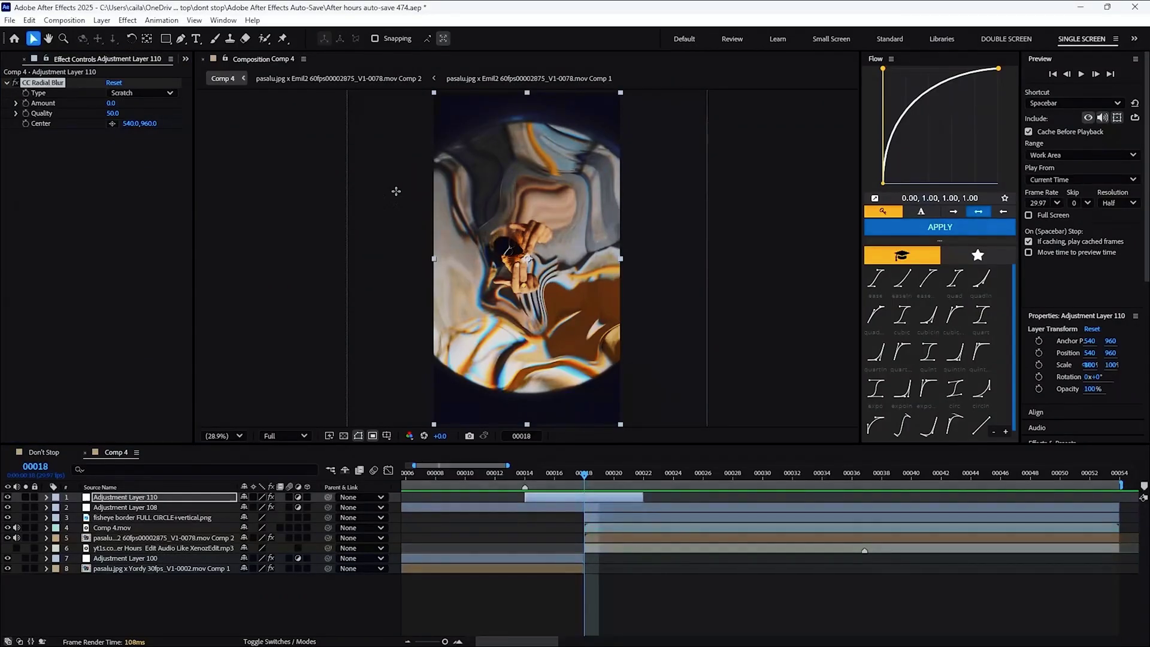
click(144, 95)
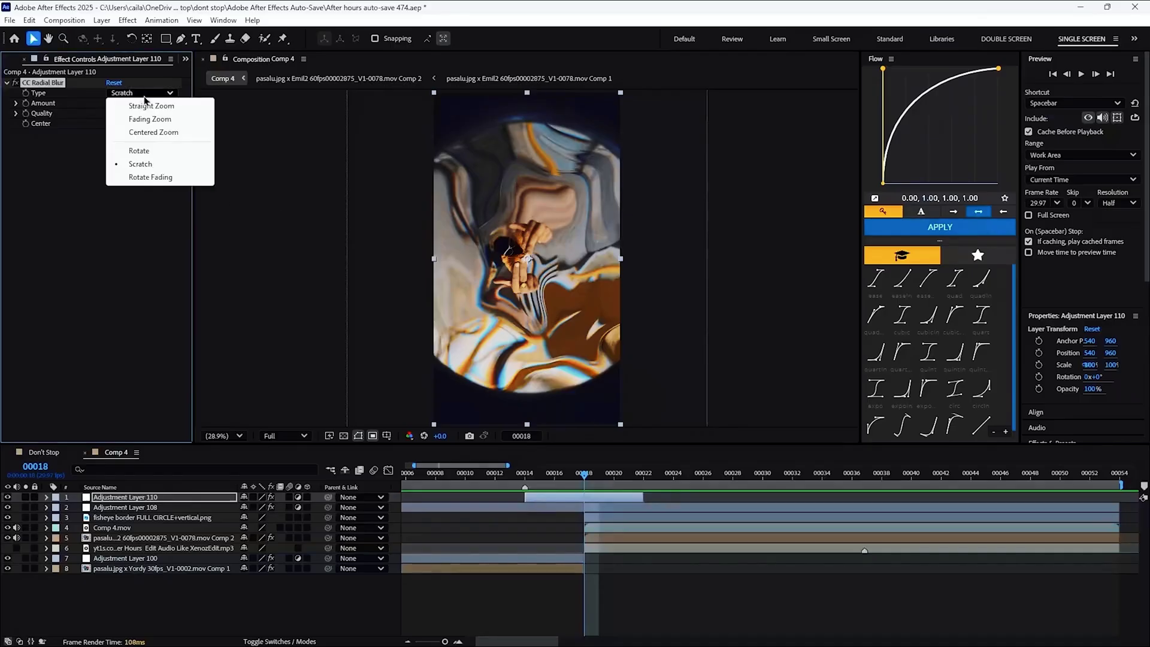
click(159, 122)
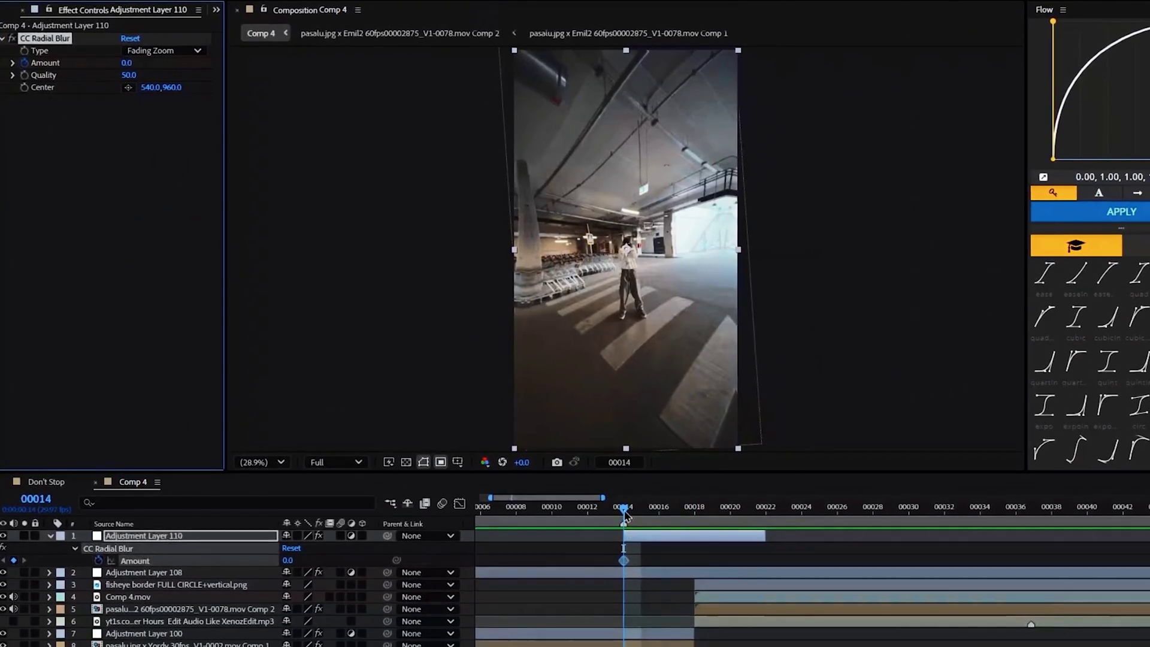
Keyframe the radial blur Amount to 50 at frame 17 and -50 at frame 18
drag(620, 521, 675, 523)
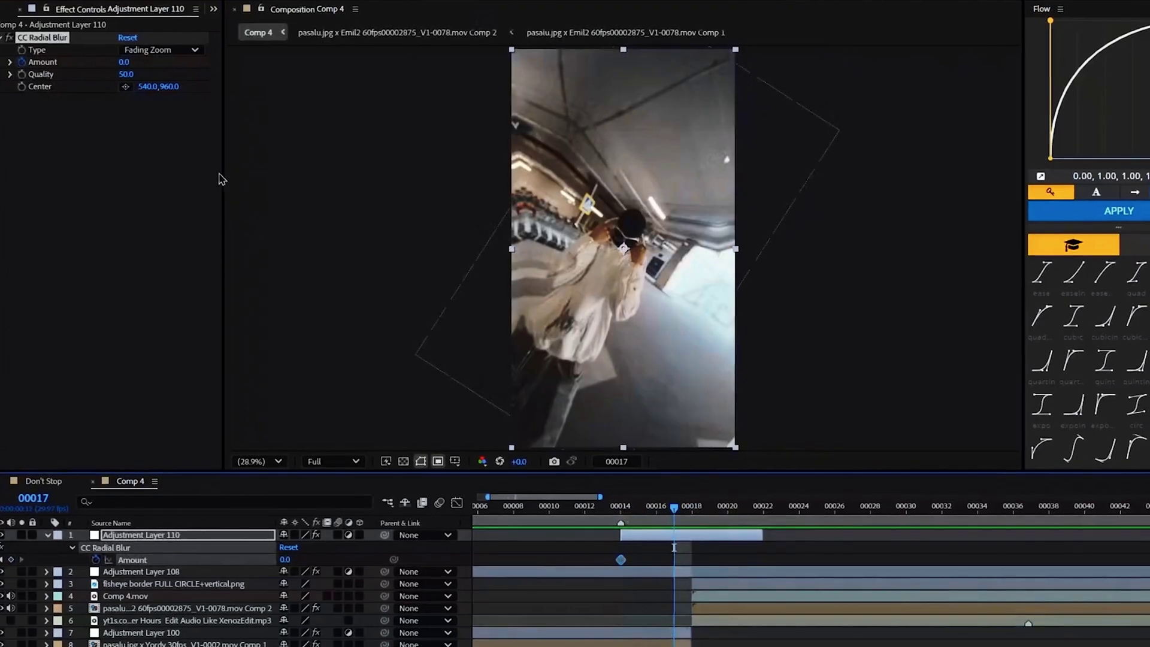
click(123, 62)
text(50)
key(Return)
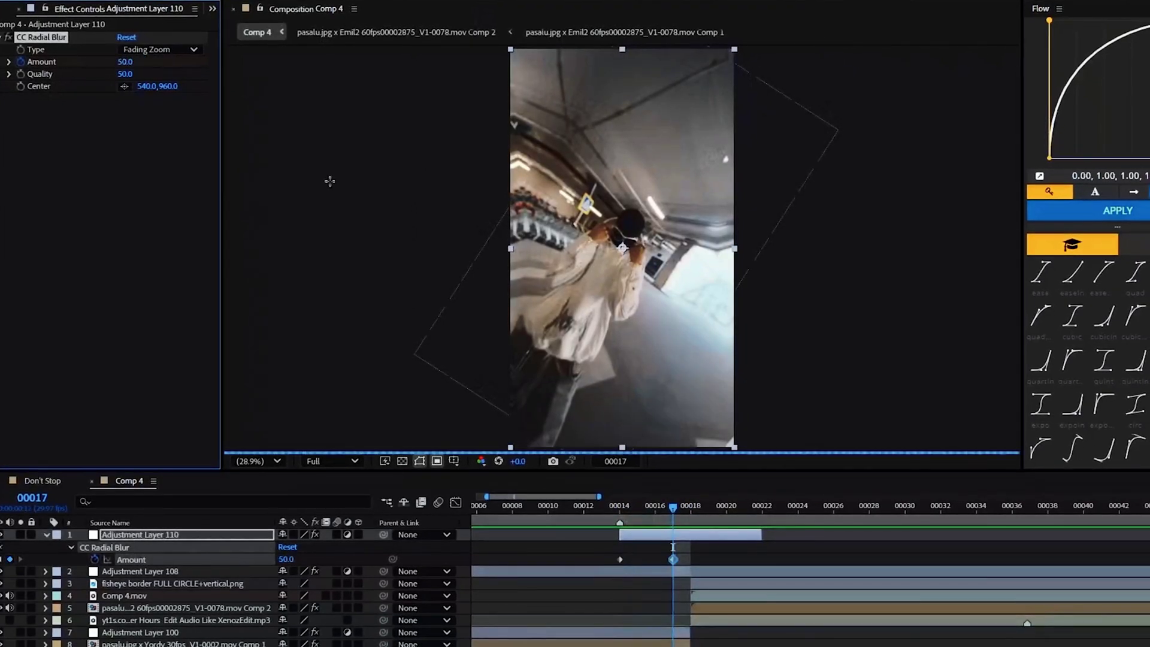
drag(673, 509, 691, 510)
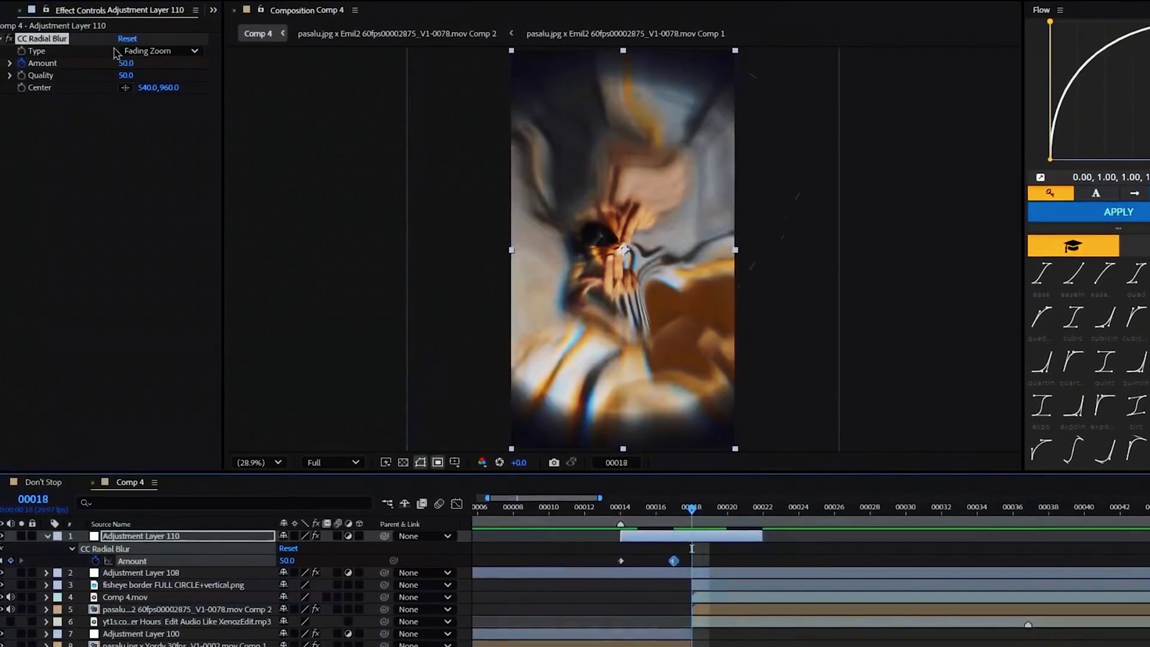
click(126, 62)
text(-50)
key(Return)
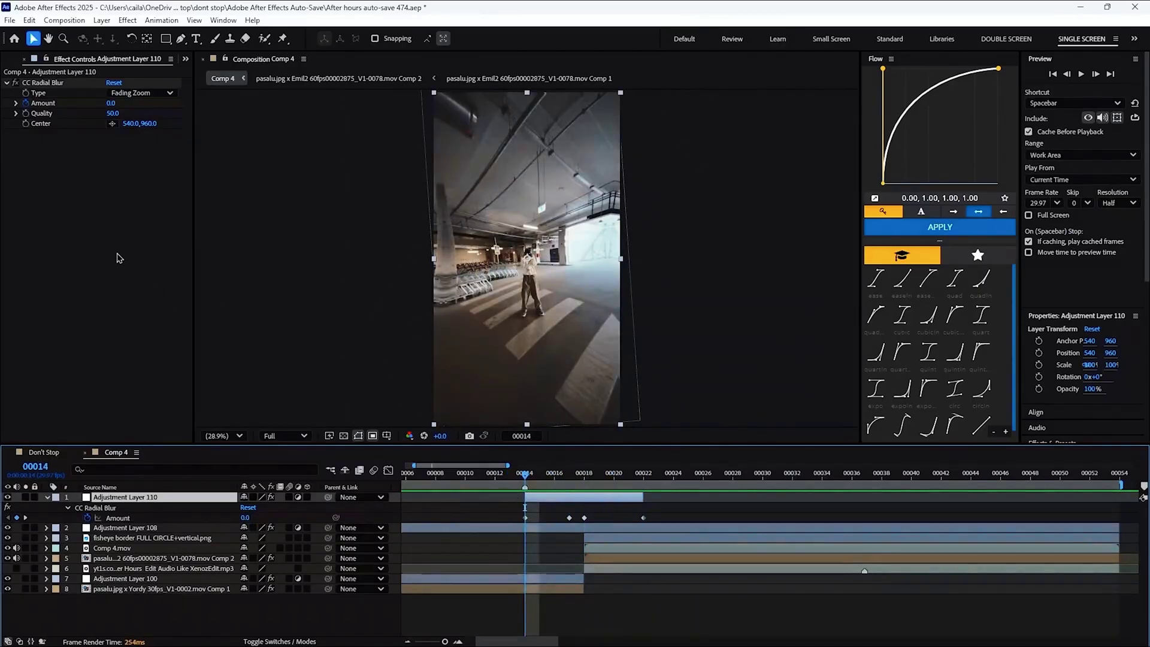
Switch CC Radial Blur to Rotate and change the Amount keyframes to 5 at frame 17 and -5 at frame 18
click(137, 93)
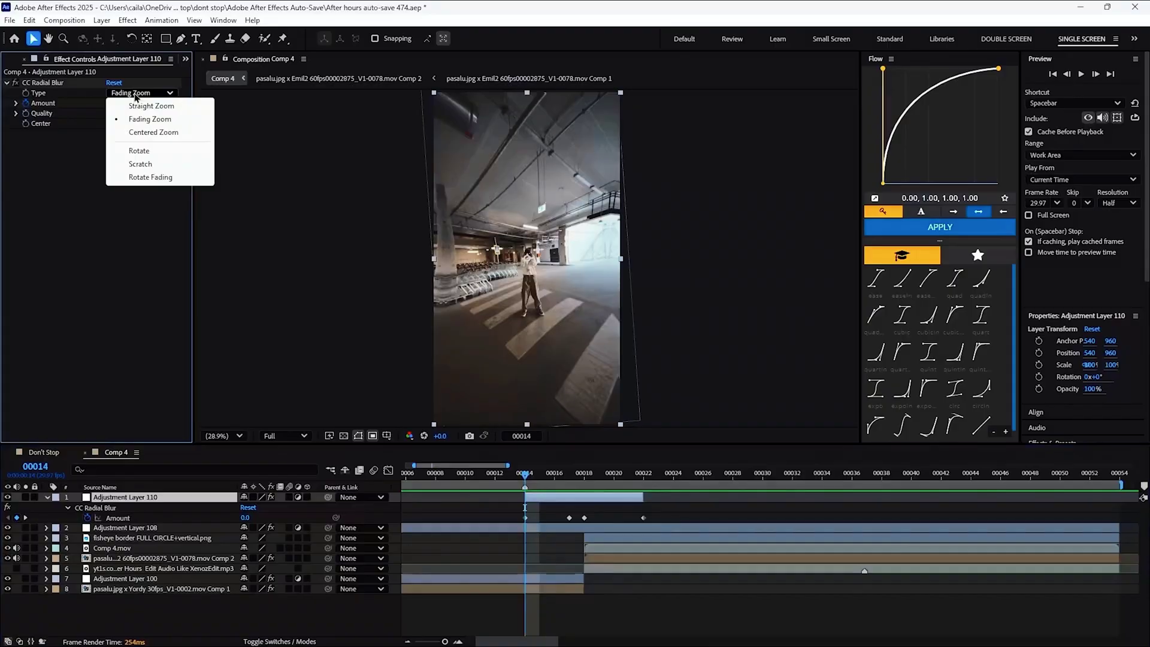
click(139, 150)
drag(526, 476, 569, 486)
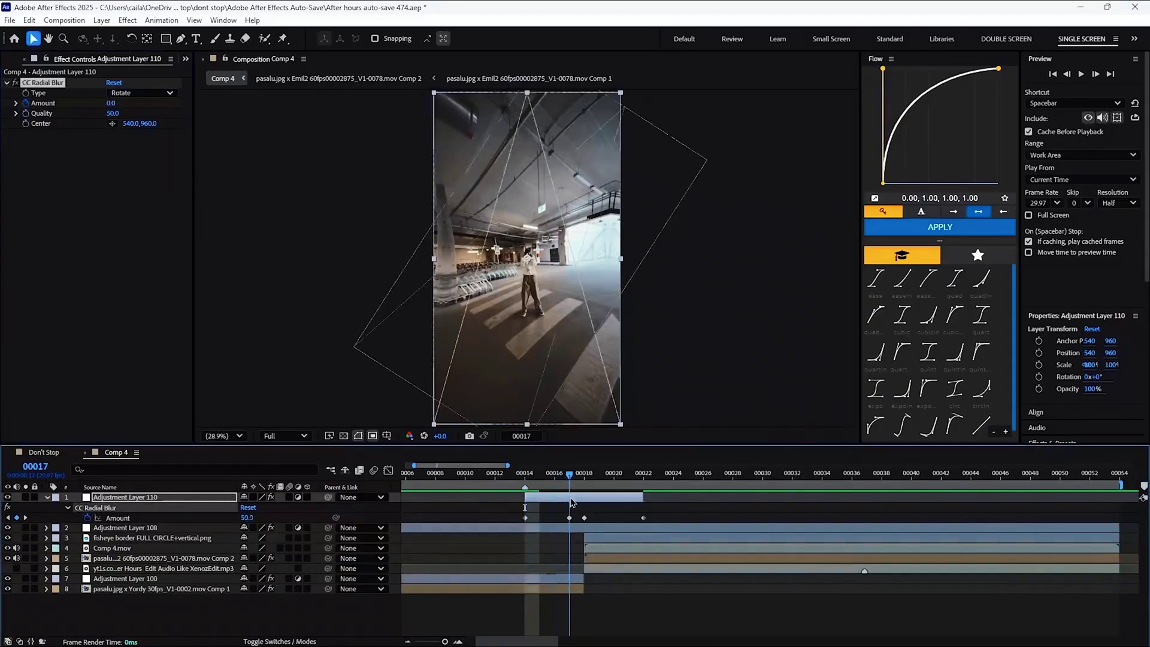
click(115, 104)
text(5)
key(Return)
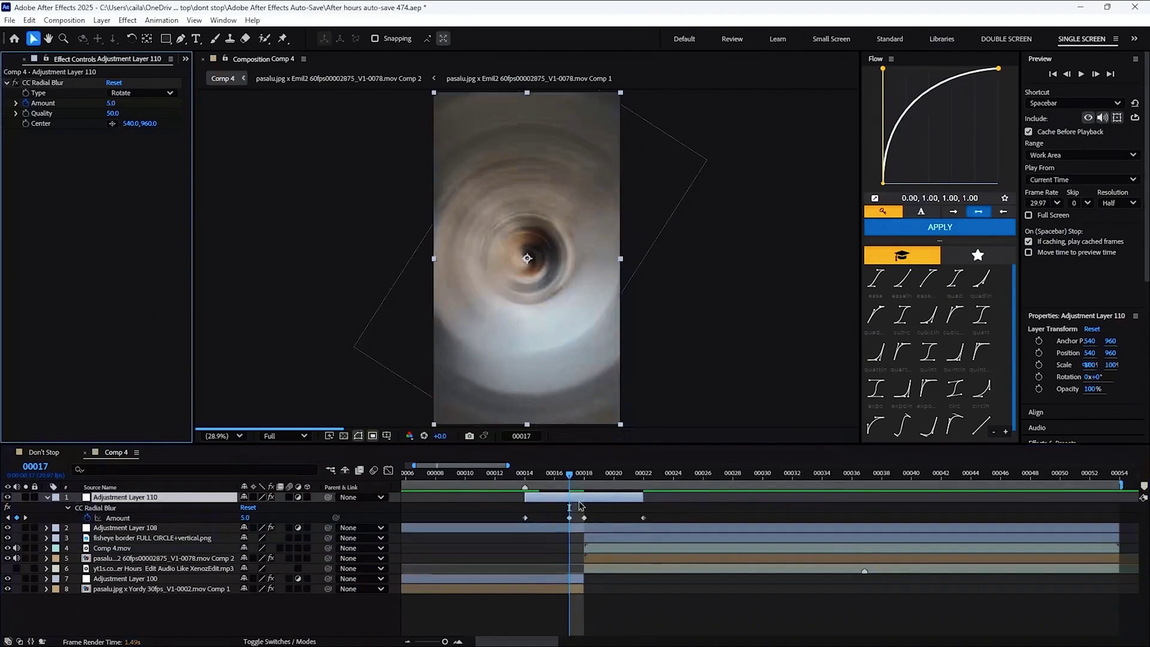
click(578, 476)
click(120, 103)
text(-)
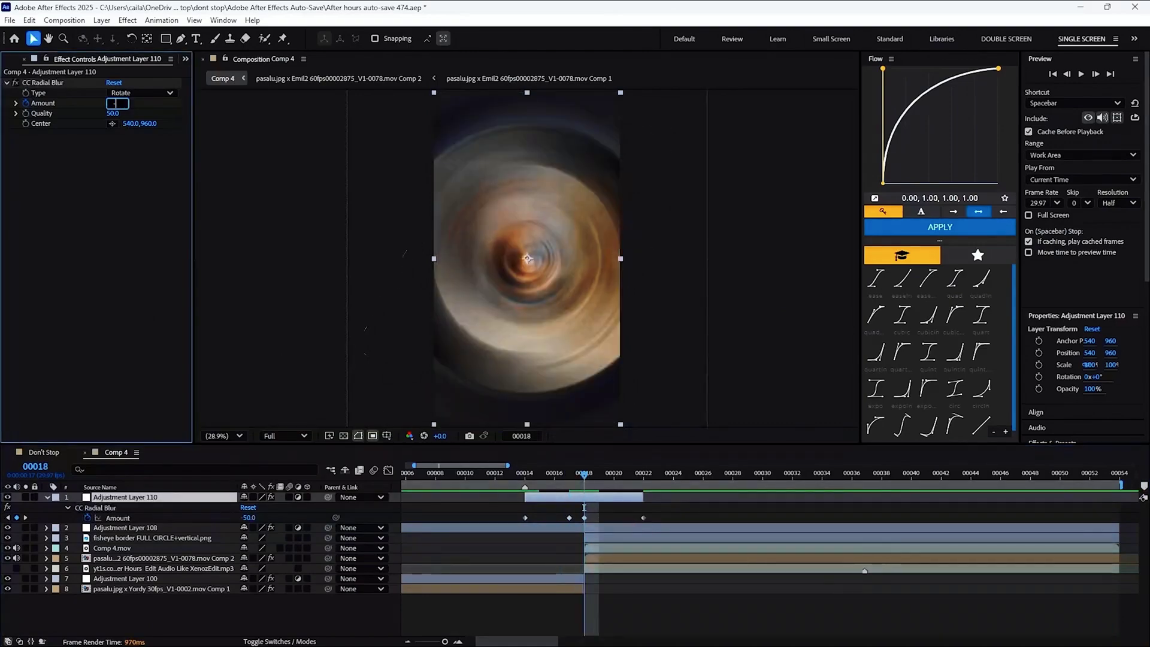
text(5)
key(Return)
drag(584, 475, 643, 475)
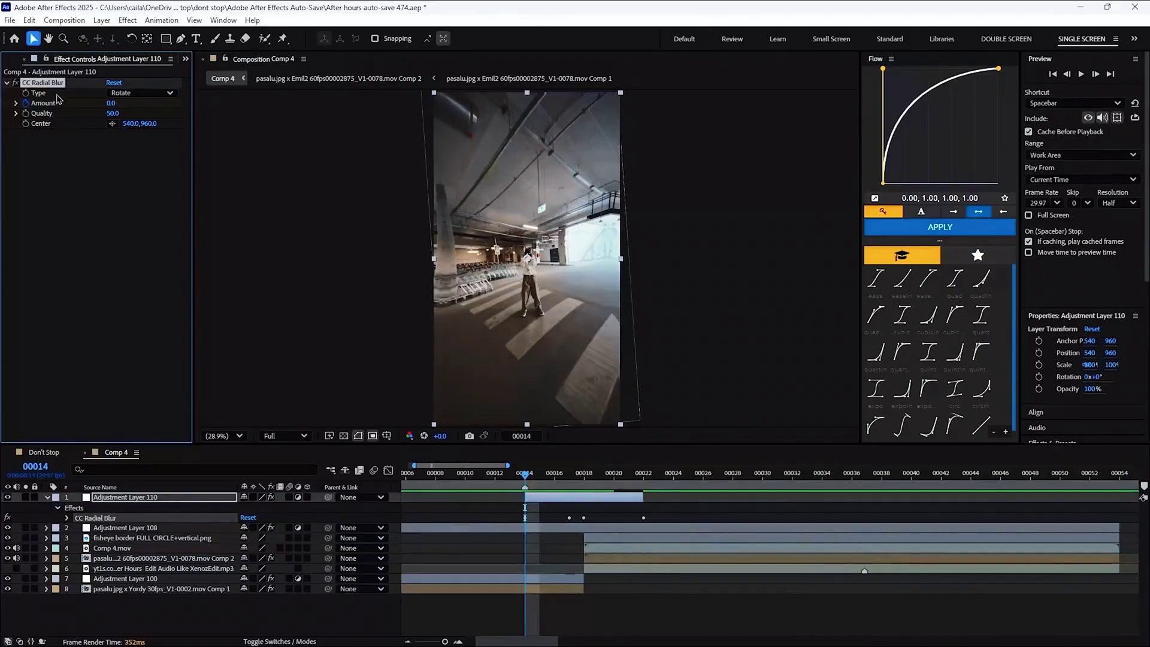
Duplicate CC Radial Blur and set the copy, CC Radial Blur 2, to Fading Zoom
key(ctrl+d)
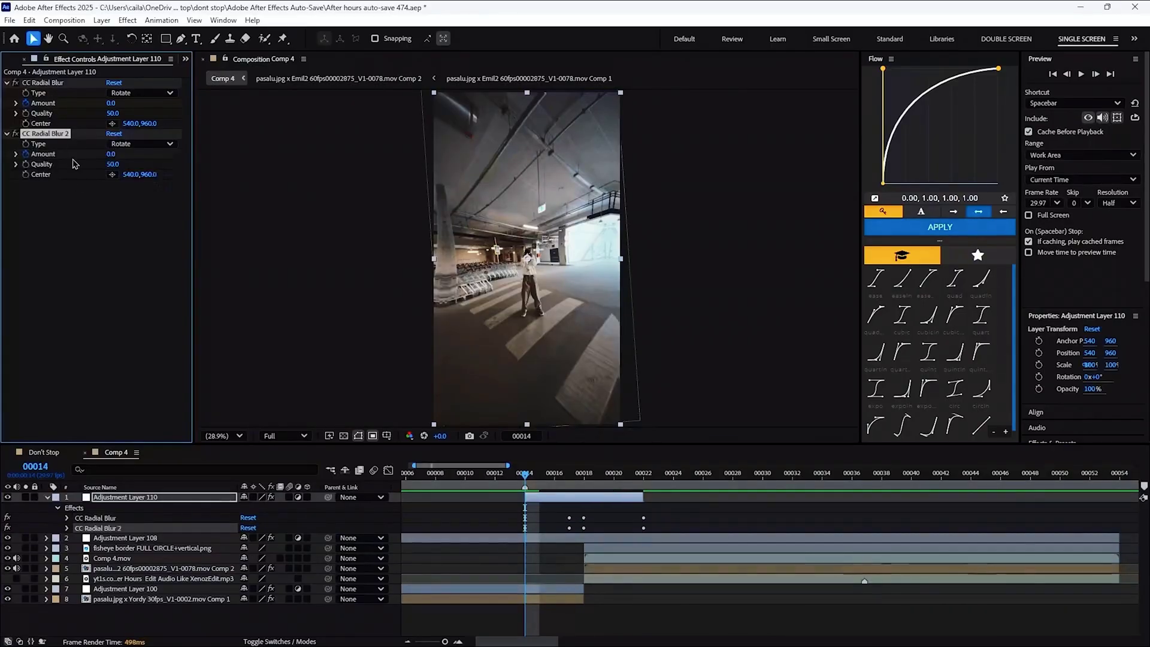
click(123, 144)
click(146, 169)
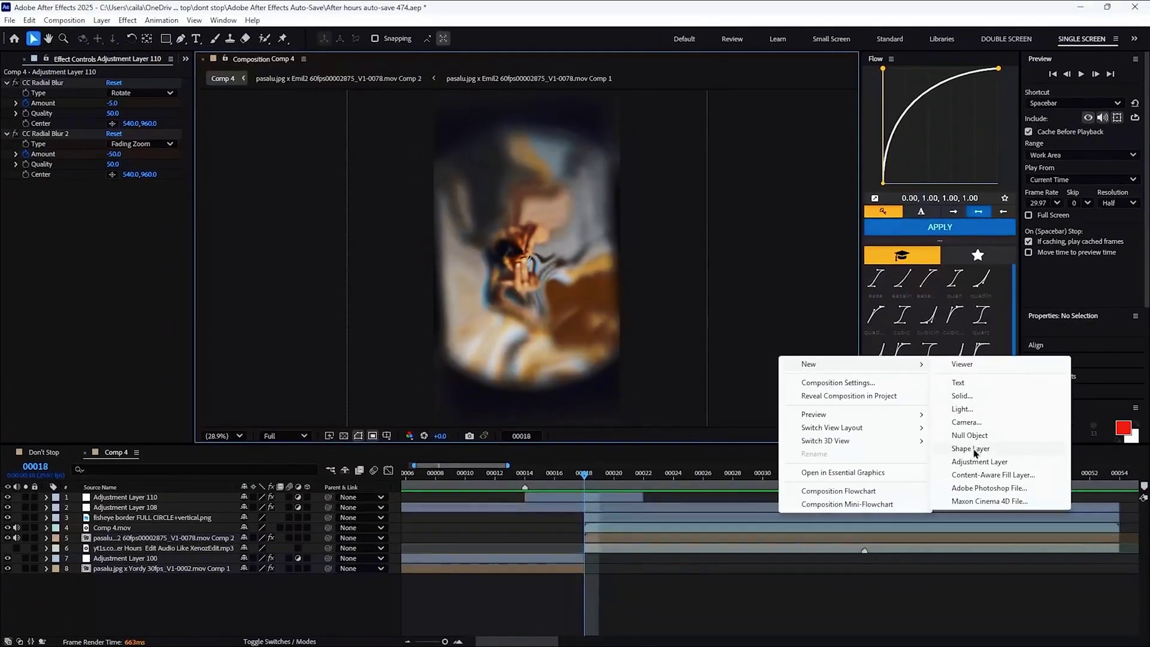
Add Adjustment Layer 111 and trim it to span frames 13 to 28
click(975, 463)
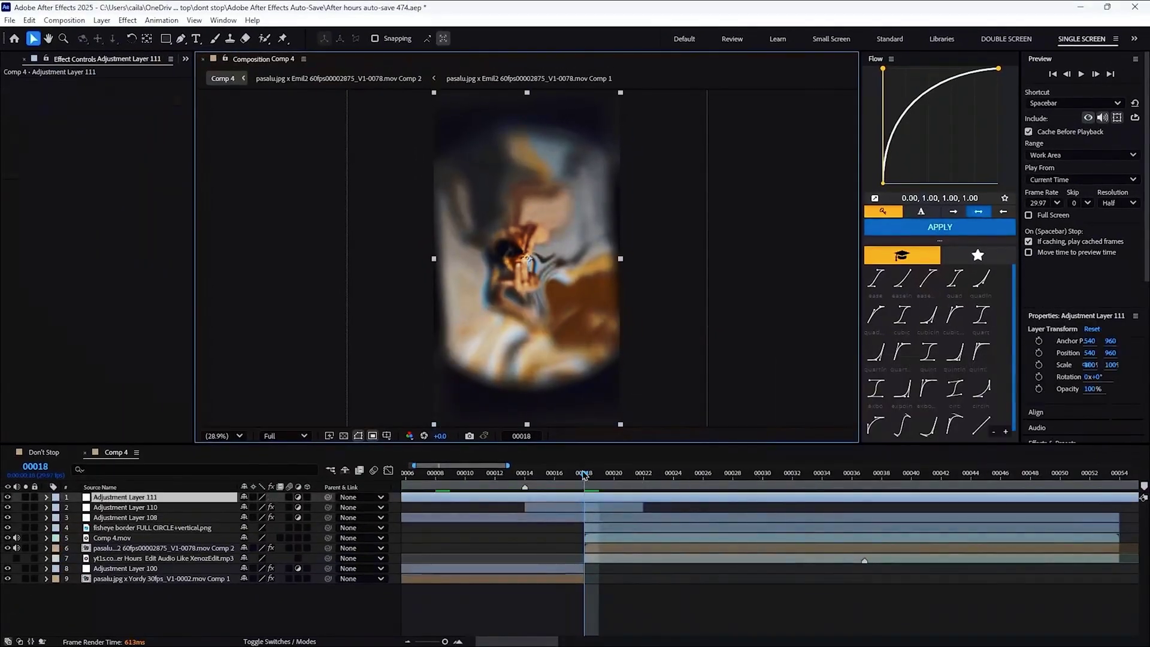
mouse_move(583, 477)
mouse_down()
mouse_move(514, 475)
mouse_move(590, 492)
mouse_move(575, 492)
mouse_move(736, 492)
mouse_move(585, 486)
mouse_up()
key(ctrl+shift+d)
click(503, 509)
key(Delete)
click(741, 496)
key(ctrl+shift+d)
key(Delete)
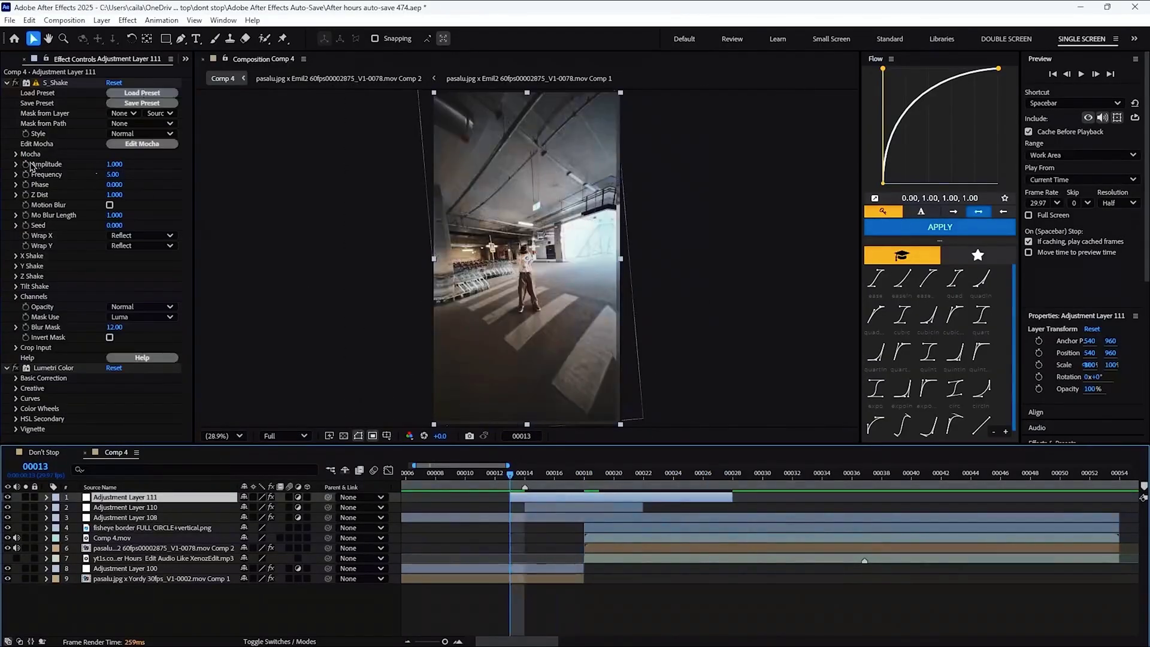
Keyframe S_Shake Amplitude 0, 1, 0 at frames 13, 18 and 28
click(26, 164)
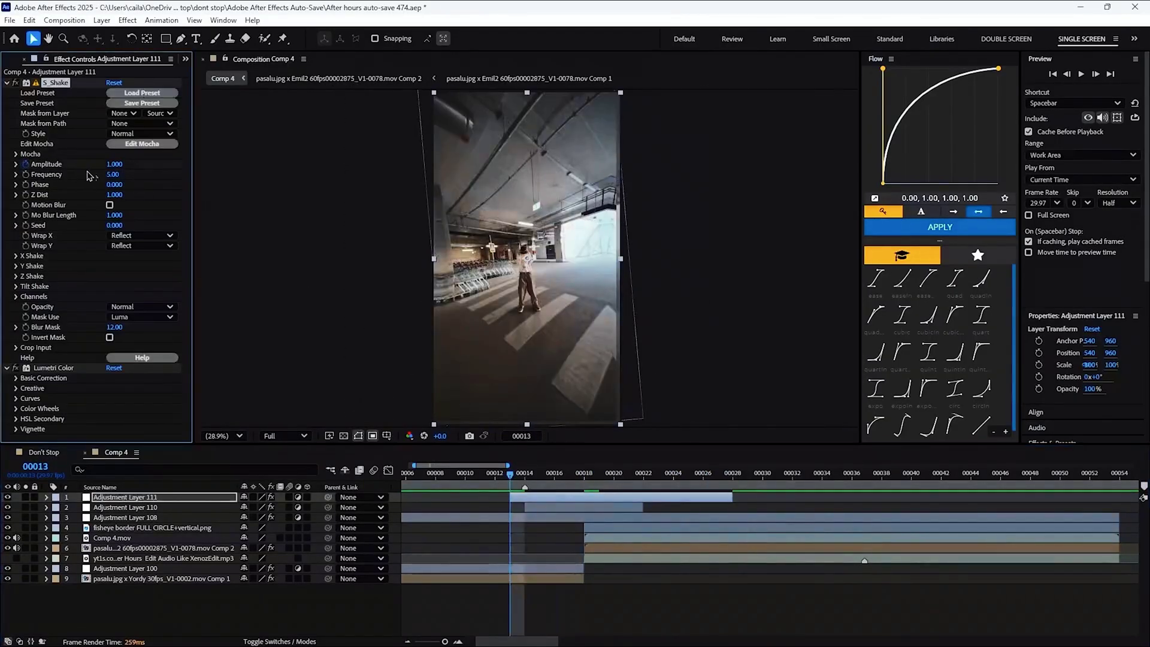
text(0)
key(Return)
key(u)
drag(514, 474, 585, 474)
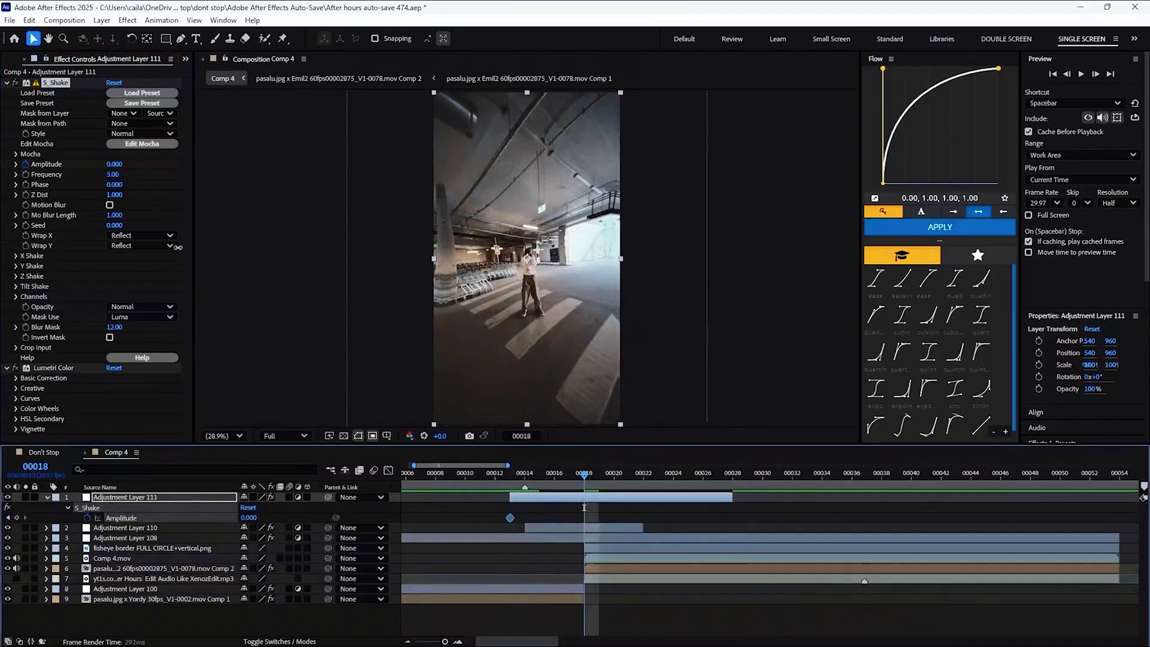
click(117, 164)
text(1)
key(Return)
key(shift+Page_Down)
click(114, 164)
text(0)
key(Return)
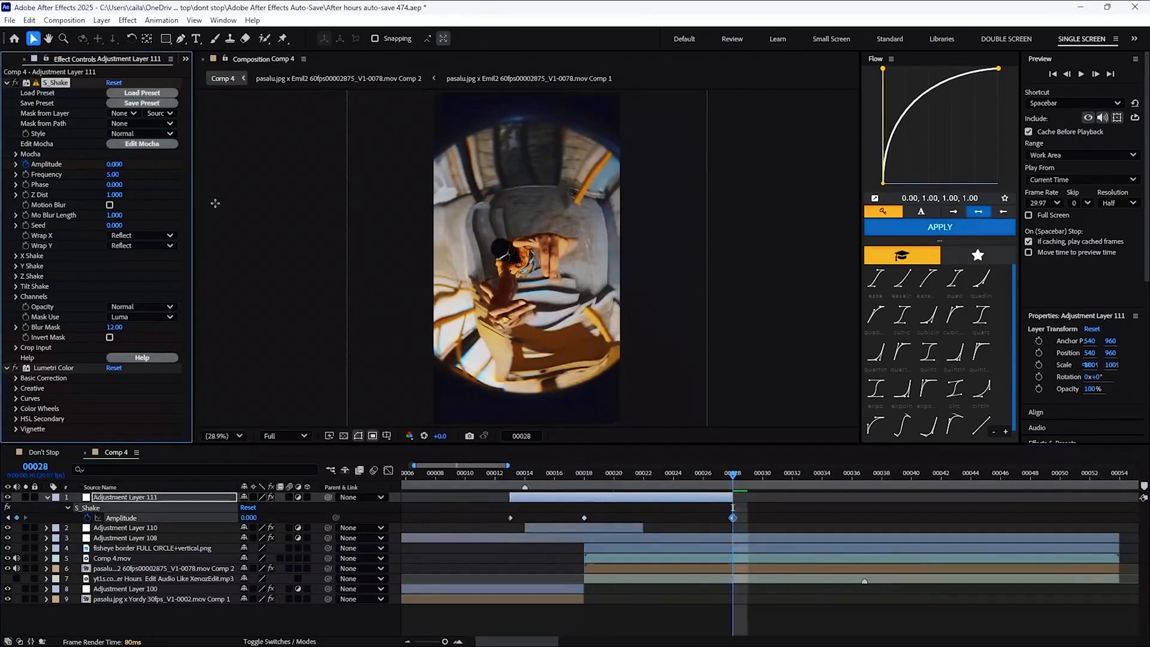
key(shift+Page_Up)
click(6, 83)
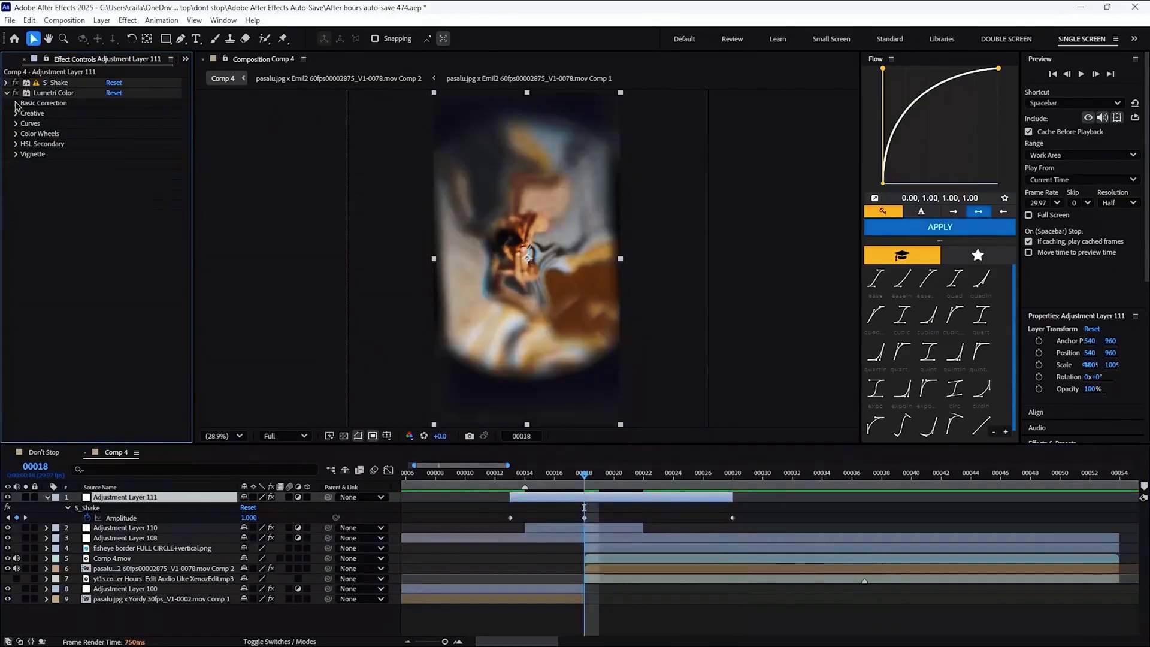
Keyframe Lumetri Color's Basic Correction Exposure at frames 13, 18 and 28 on Adjustment Layer 111
click(16, 103)
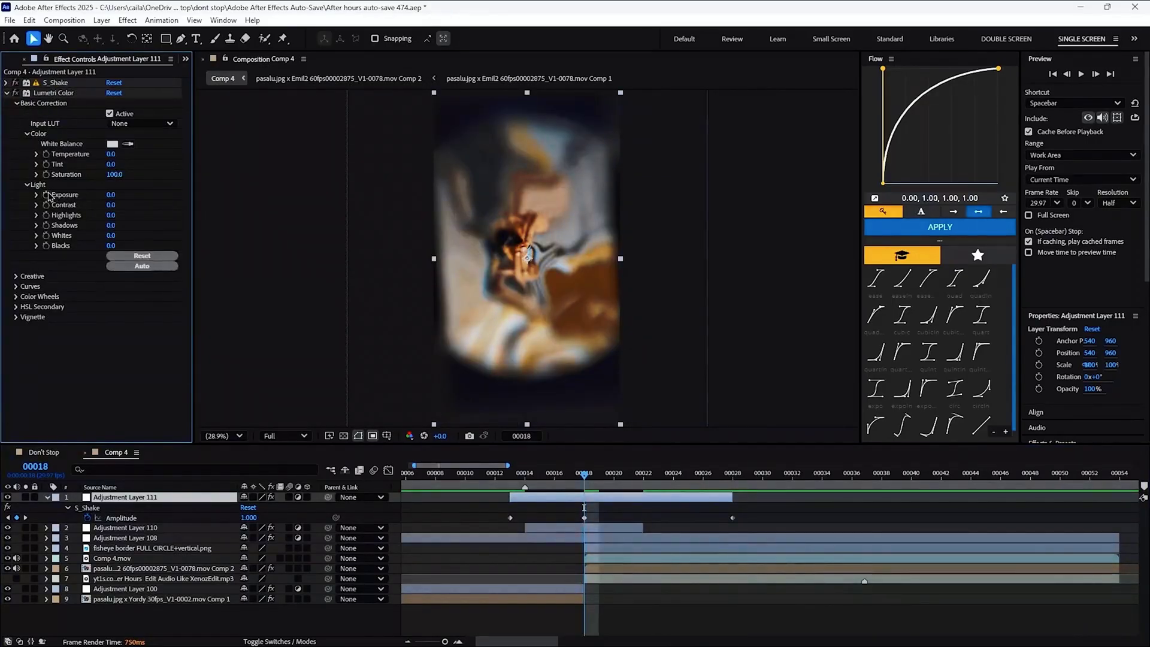
click(510, 476)
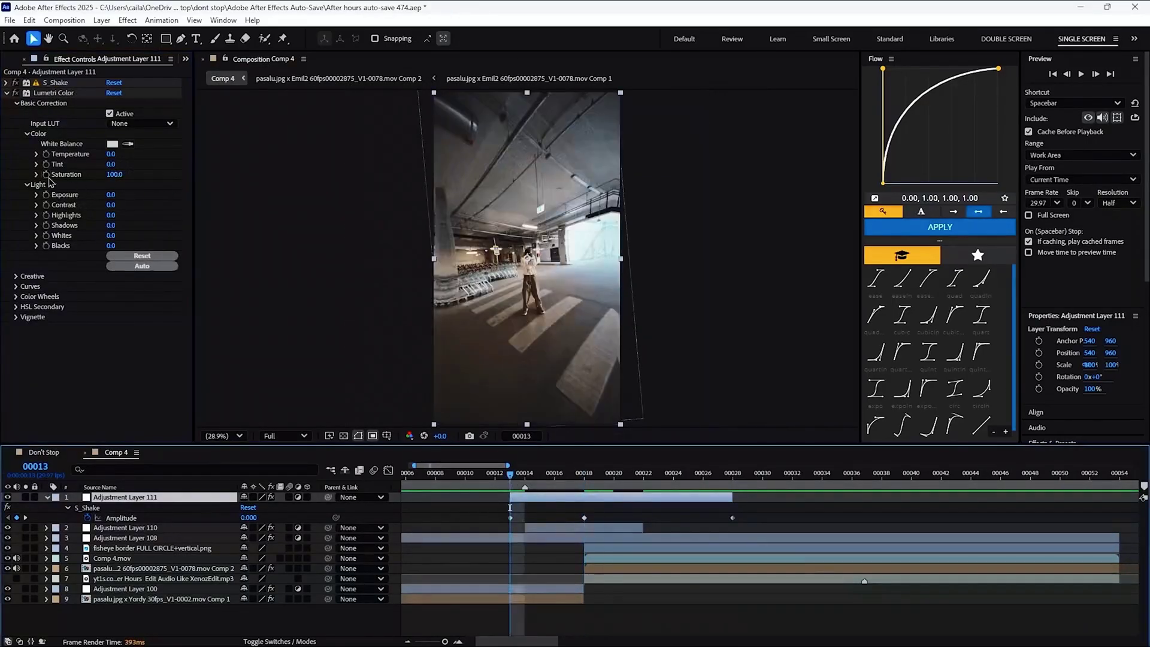
click(47, 196)
click(584, 476)
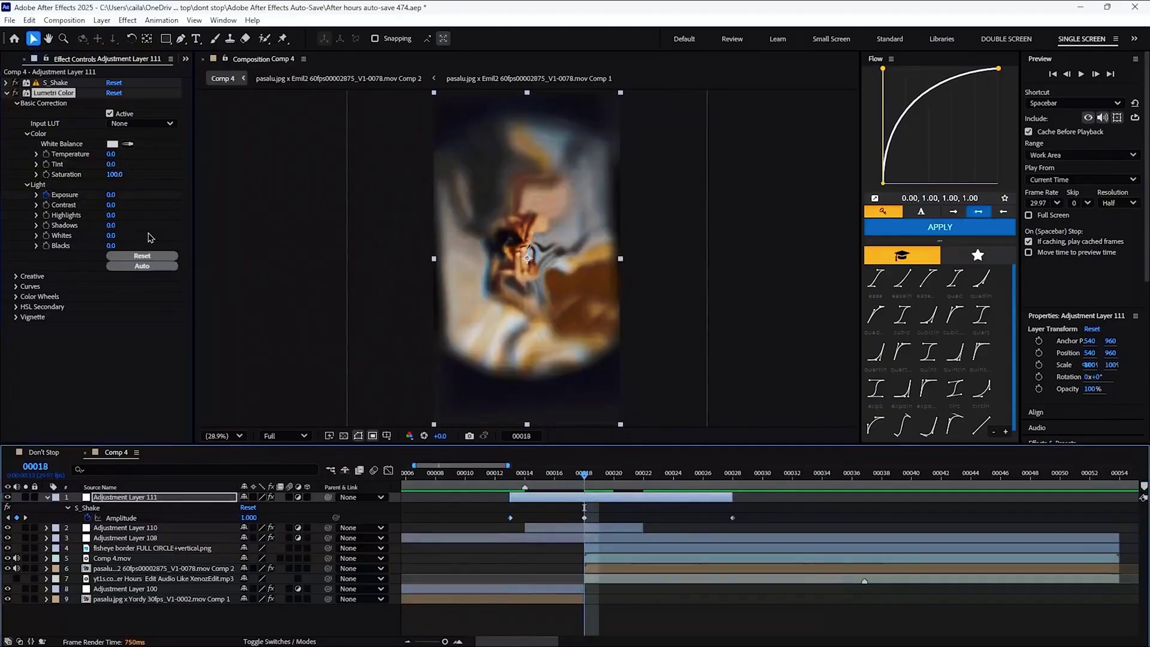
key(k)
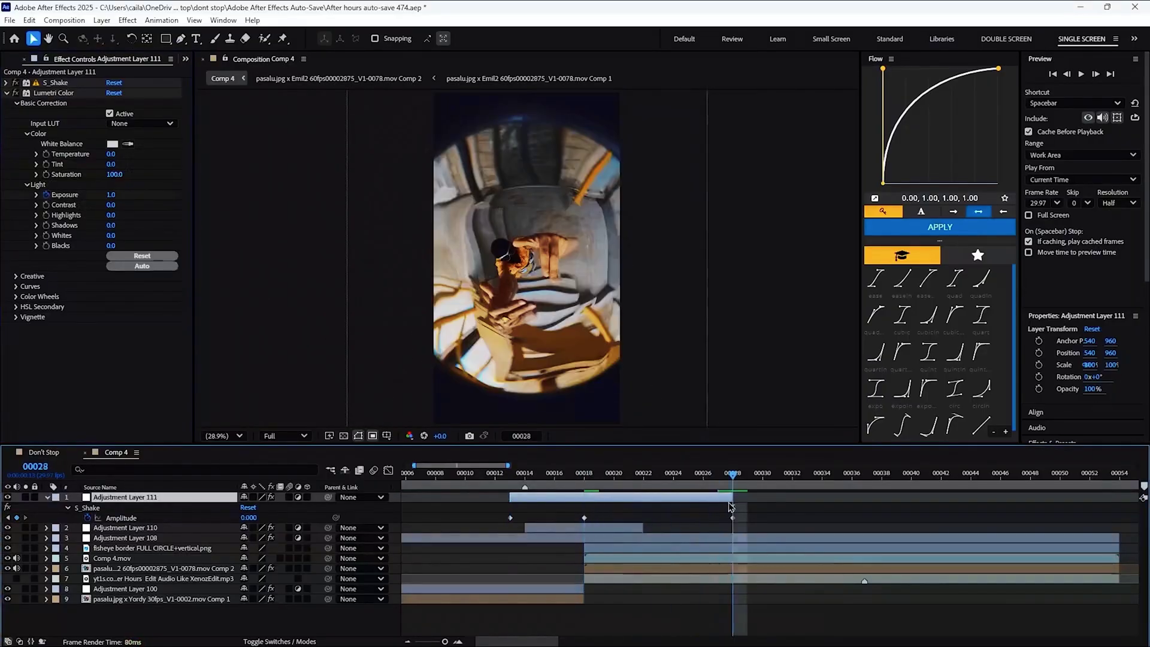
click(114, 195)
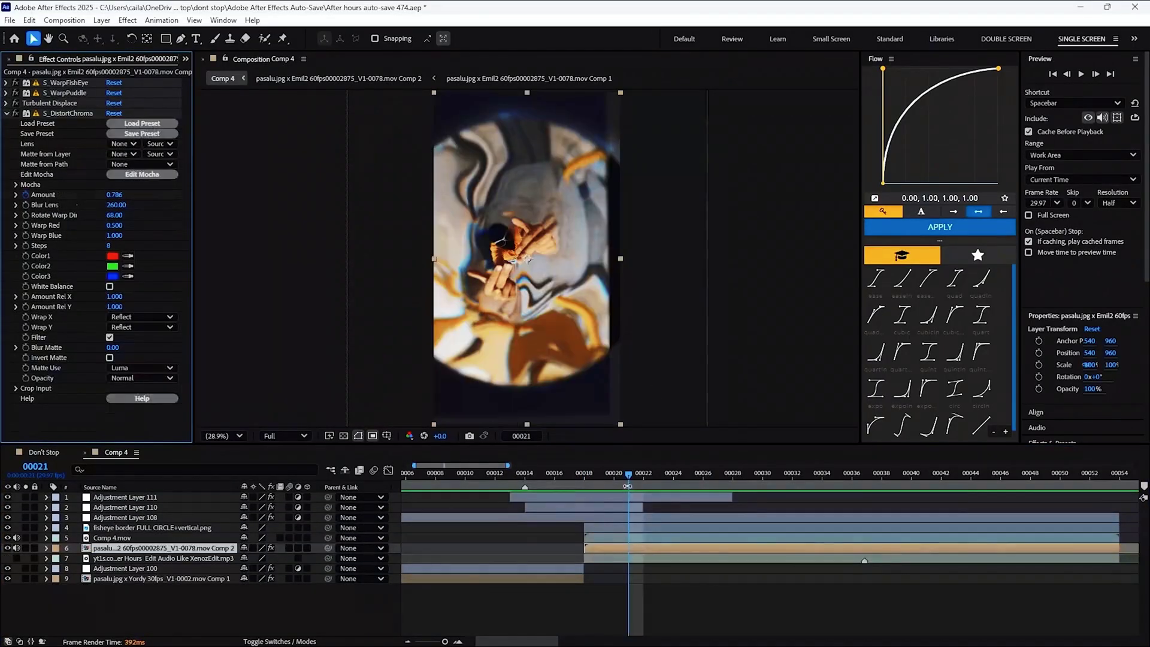
mouse_move(629, 475)
mouse_down()
mouse_move(606, 473)
mouse_move(628, 473)
mouse_up()
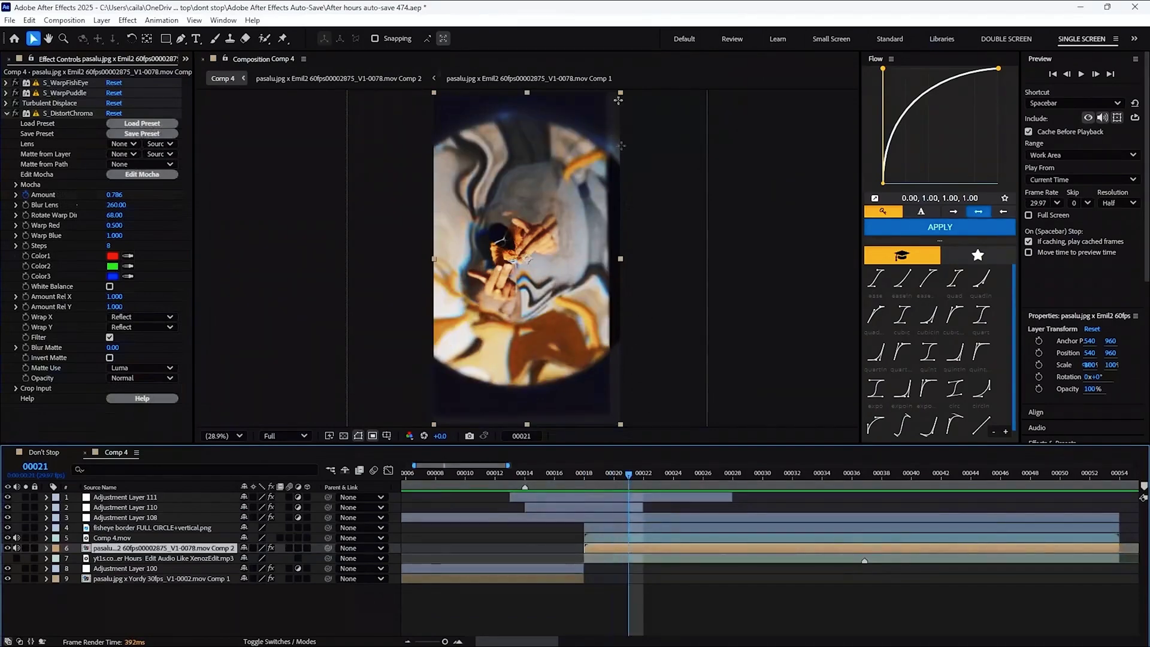
click(619, 497)
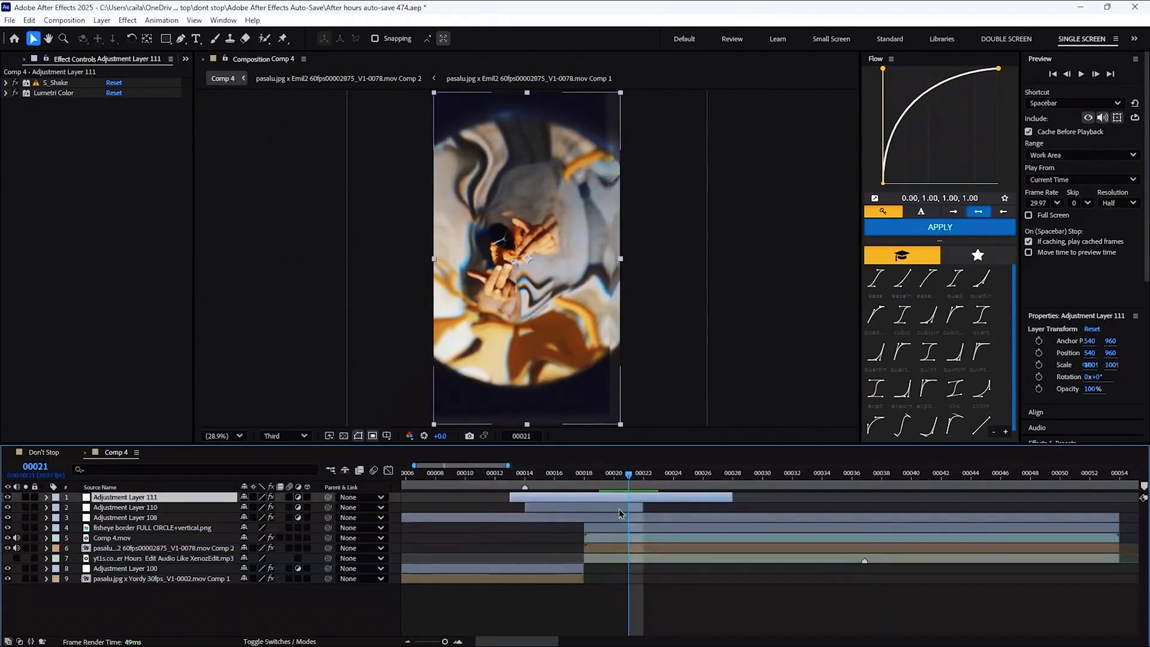
Paste Motion Tile onto Adjustment Layers 110 and 111, placing it above S_Shake on 111
click(621, 509)
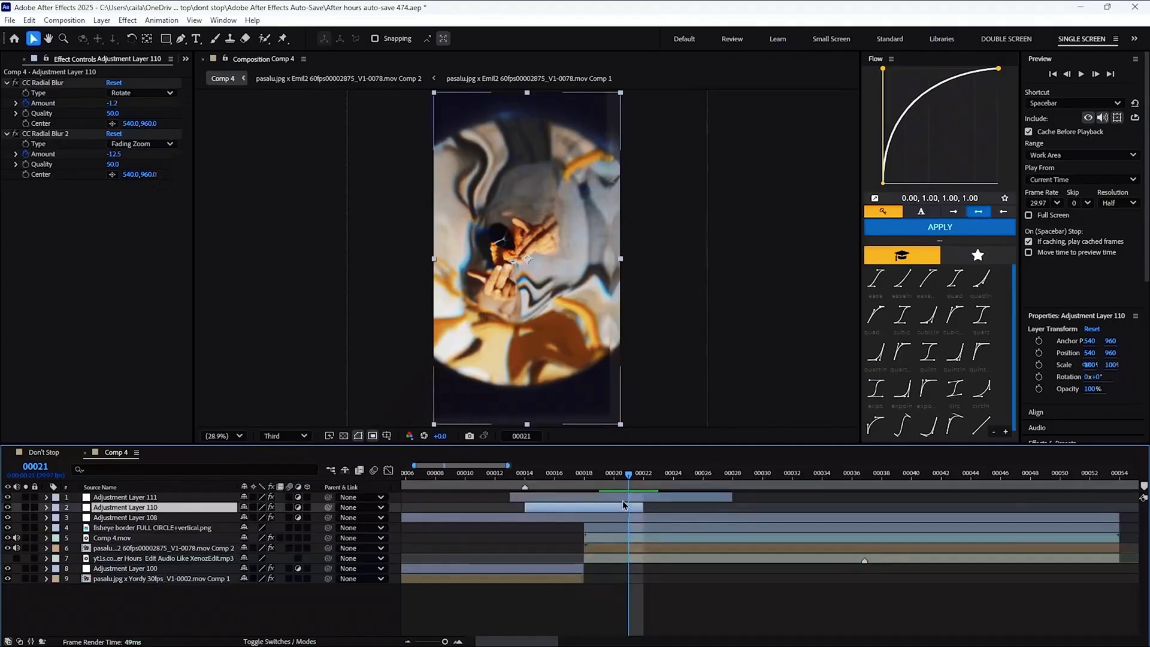
key(ctrl+v)
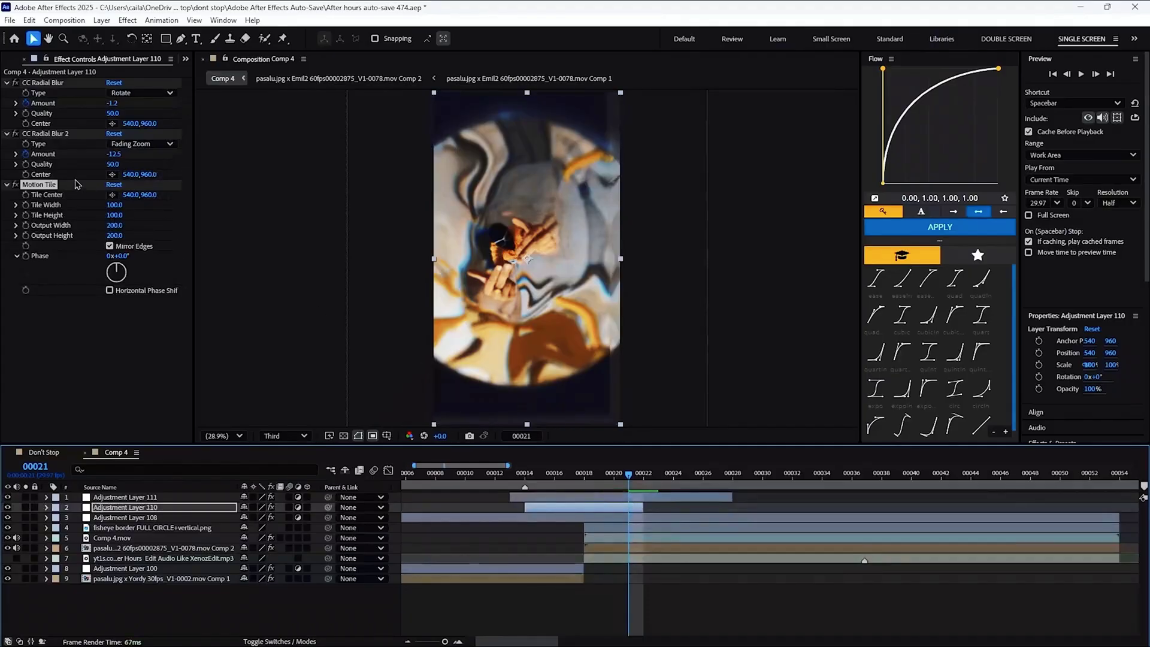
key(ctrl+Up)
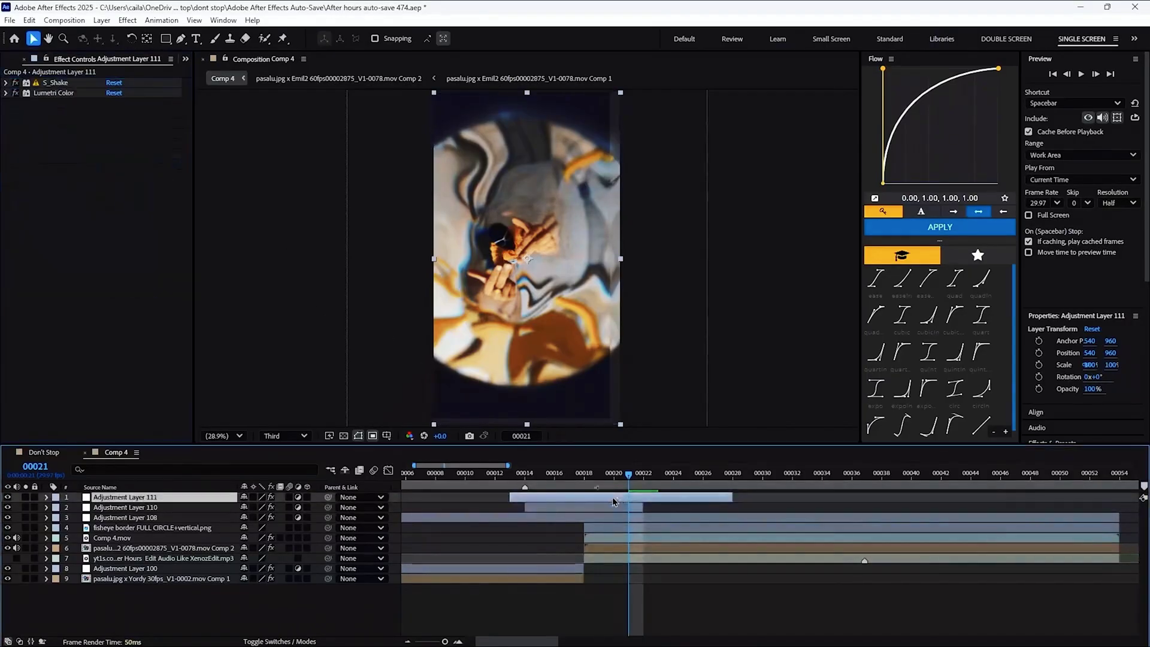
key(ctrl+v)
drag(43, 108, 37, 80)
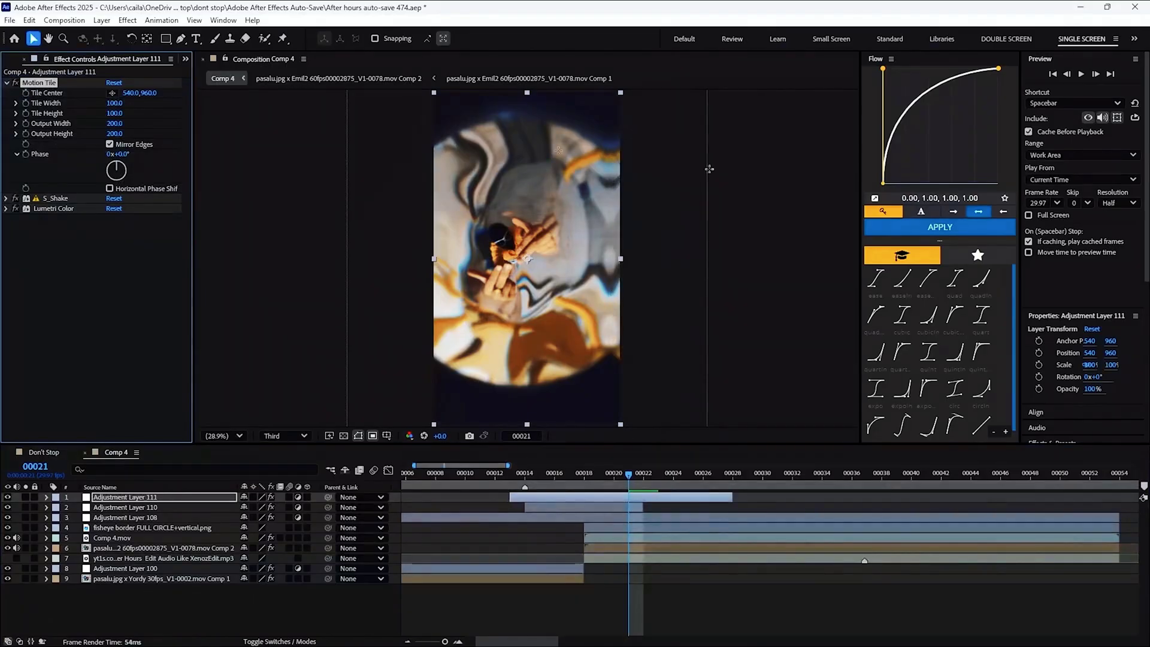
key(space)
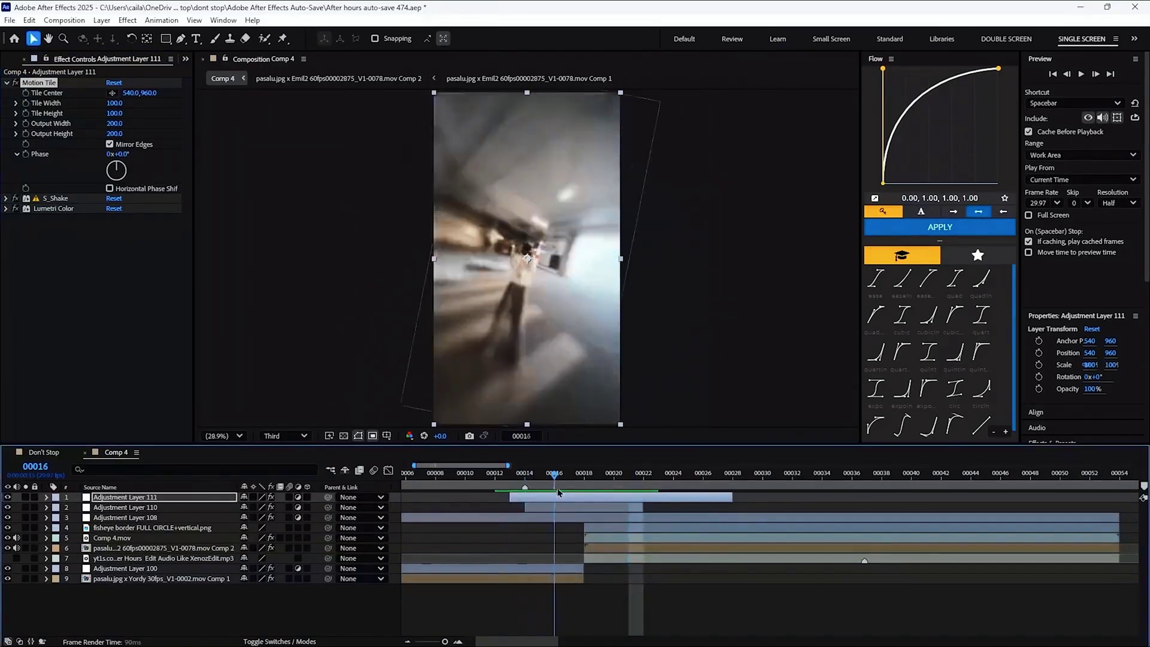
drag(727, 529, 717, 551)
key(space)
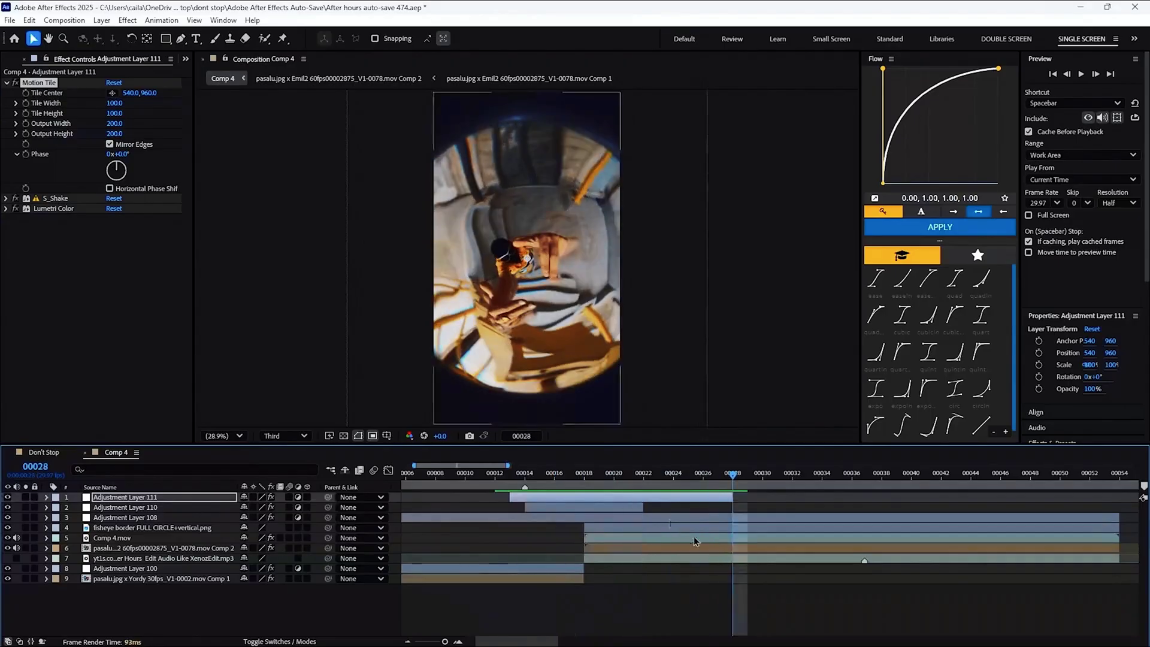